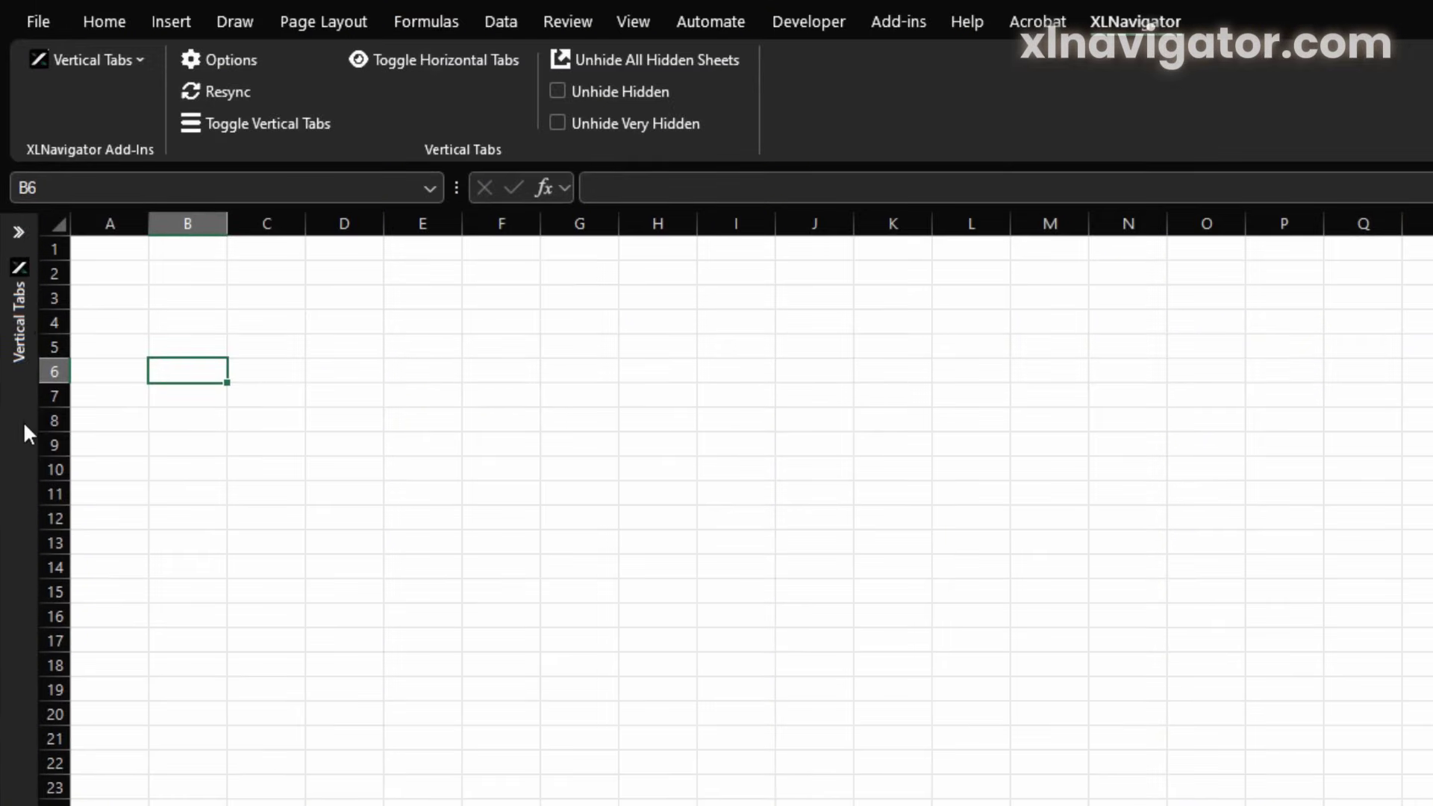
Toggle the standard and vertical sheet tabs so the vertical tabs pane is shown.
left_click(215, 120)
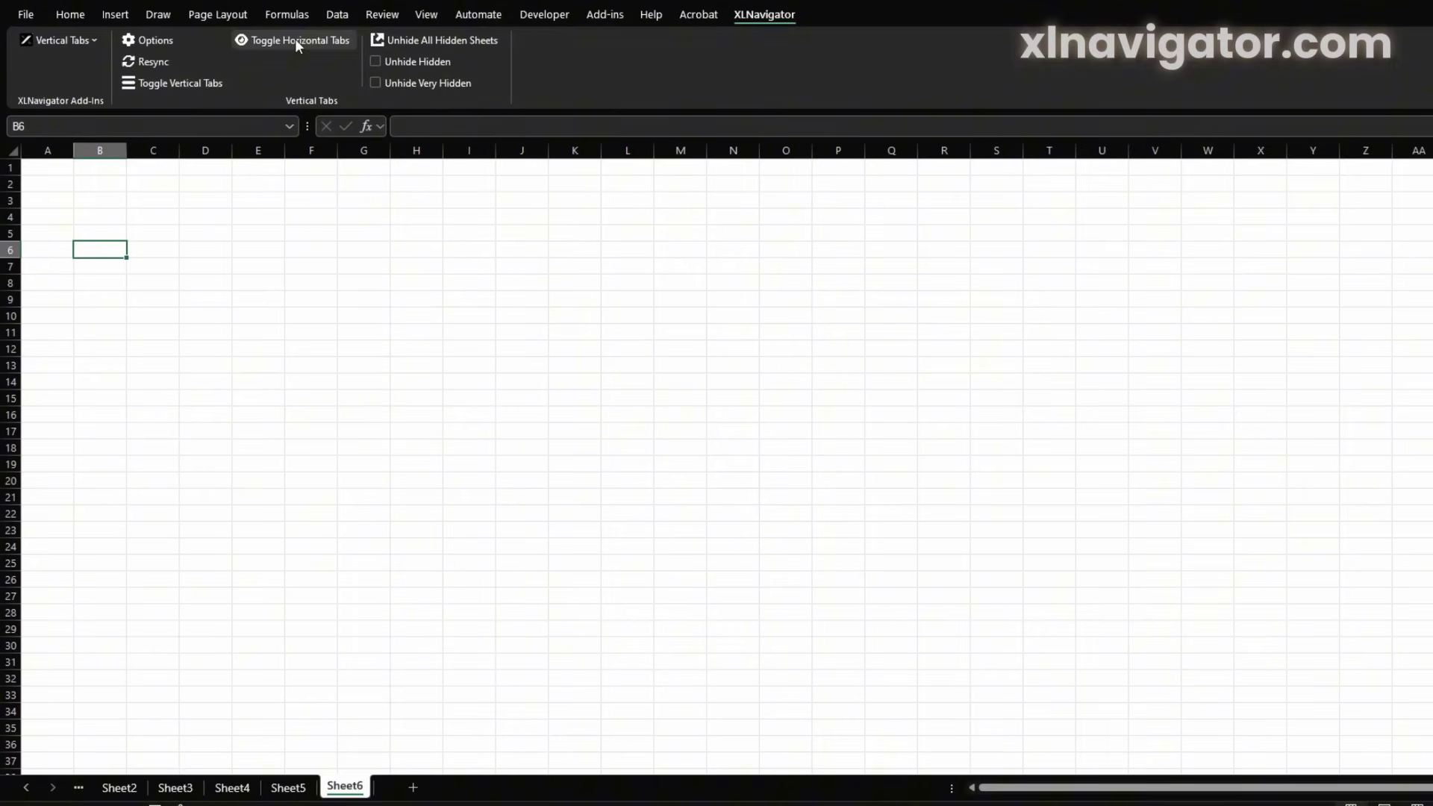
left_click(295, 40)
left_click(162, 84)
left_click(272, 39)
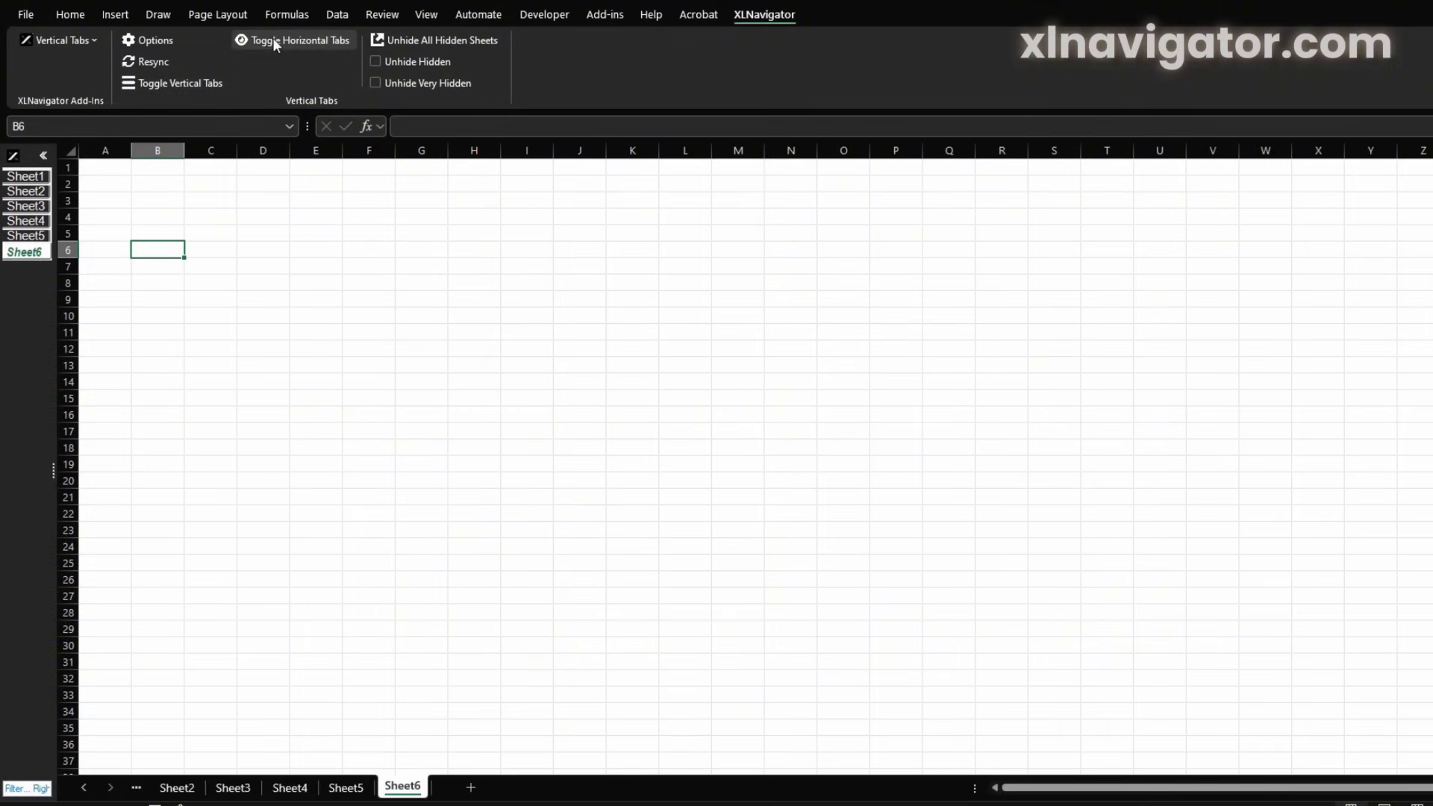
Colour Sheet6's tab red.
right_click(408, 790)
left_click(566, 739)
left_click(348, 790)
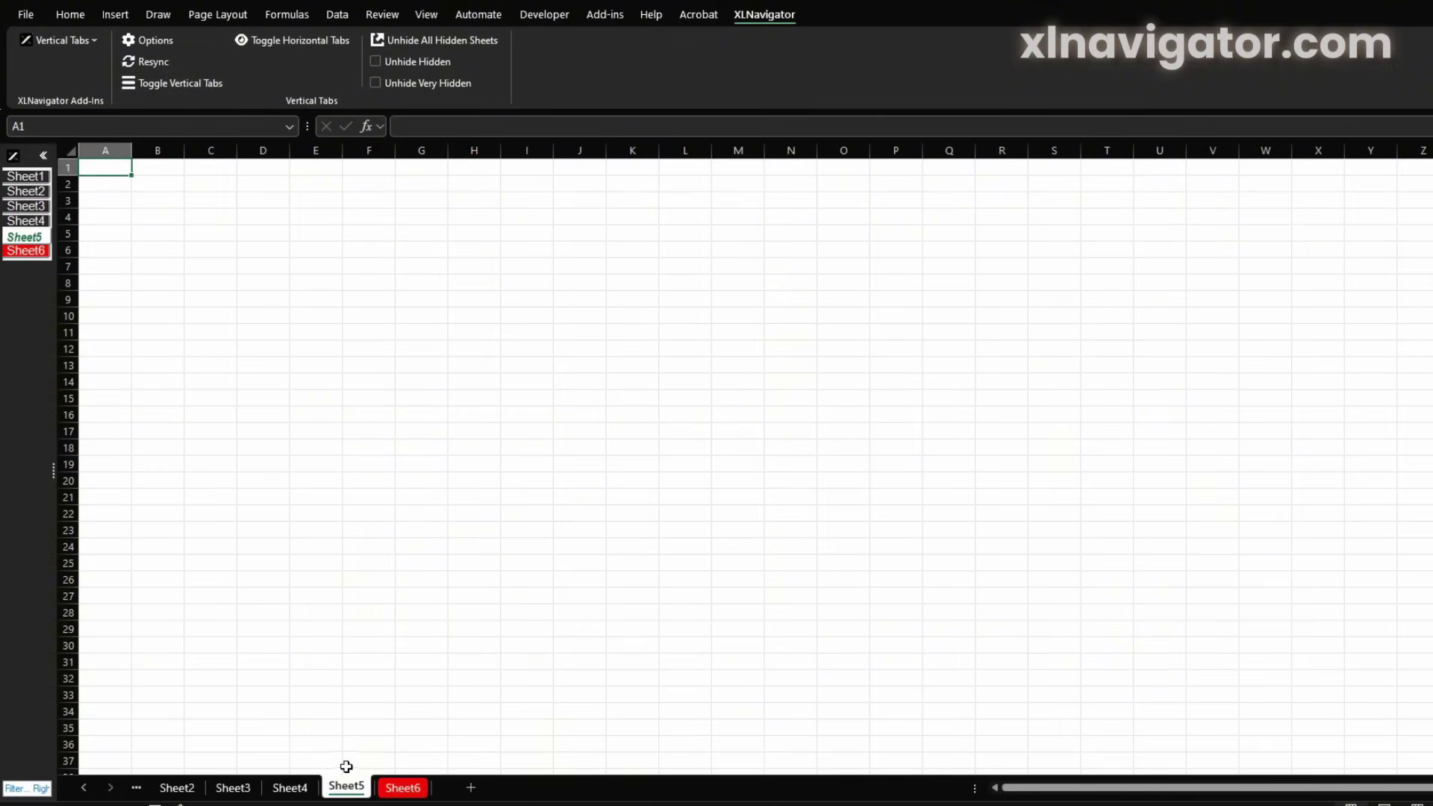
Hide Sheet5, select it in the tab list, and widen the vertical tabs pane.
left_click(383, 699)
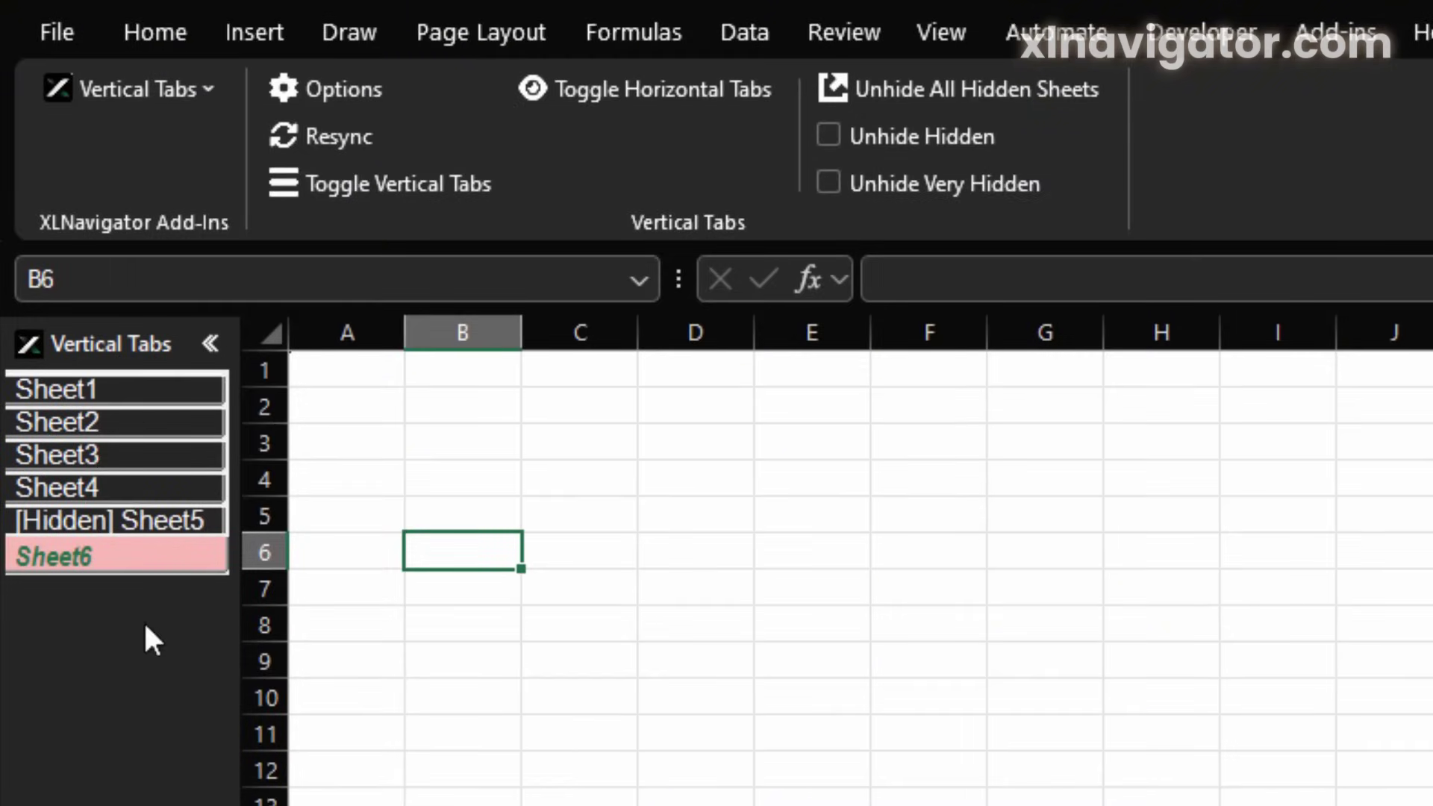
left_click(112, 521)
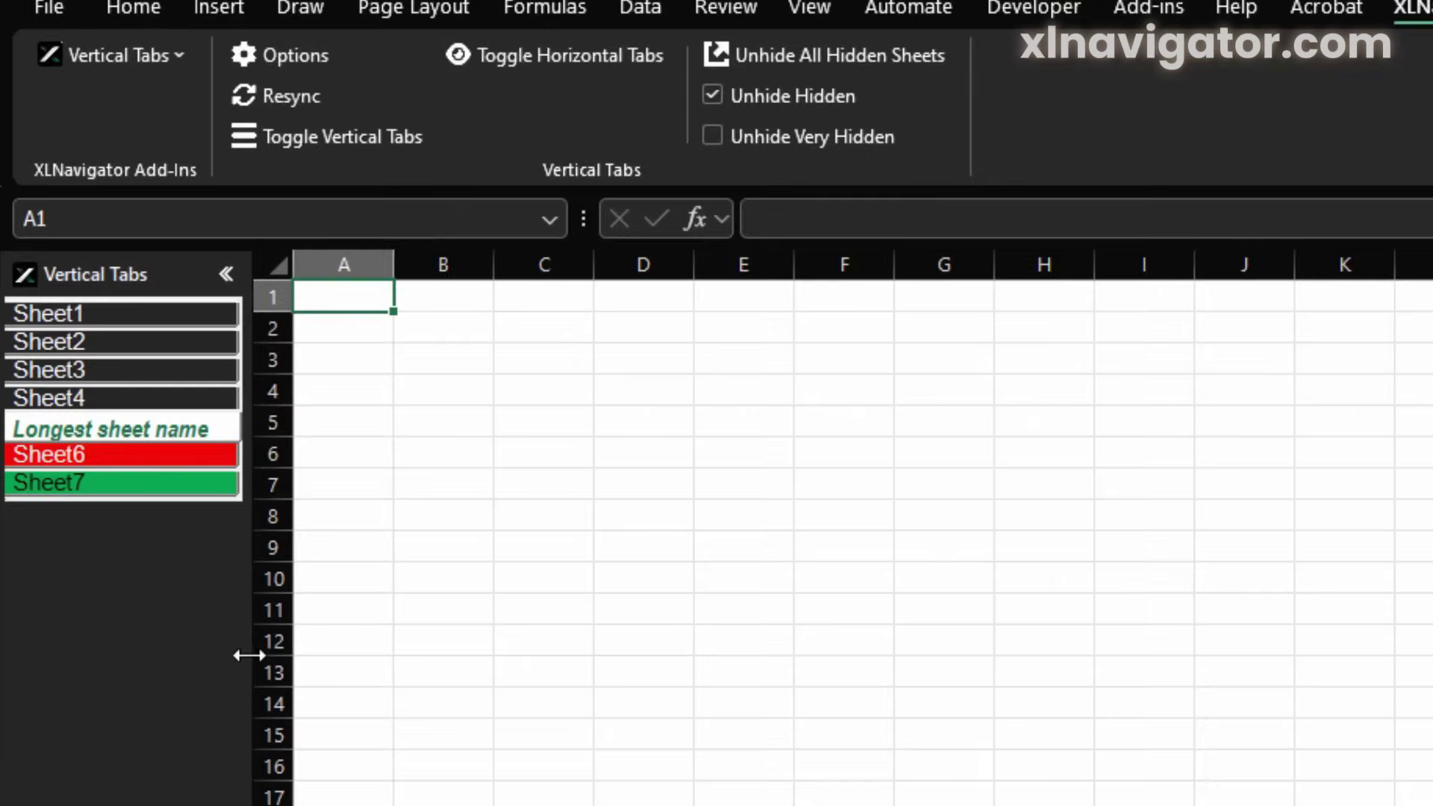
left_click_drag(240, 653, 315, 655)
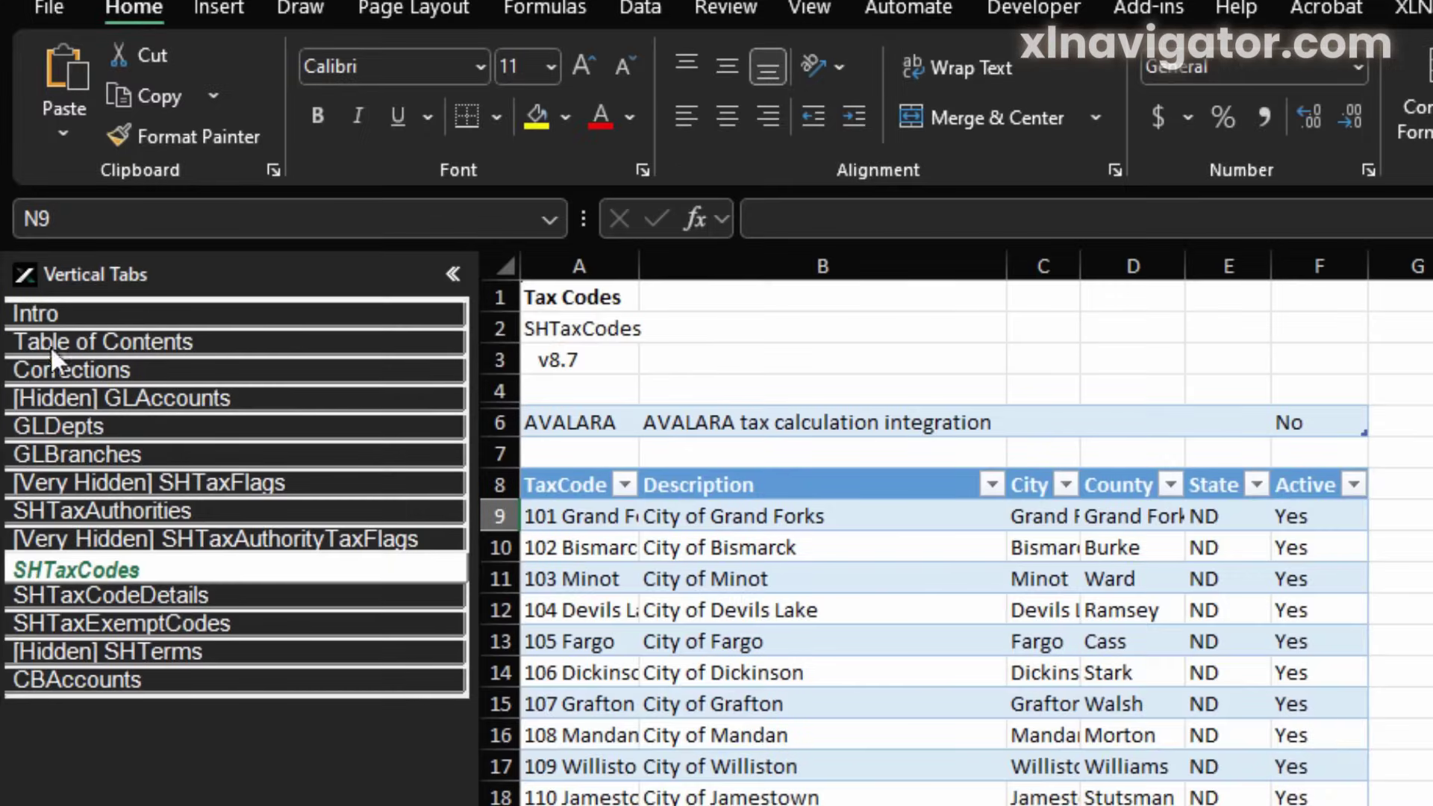
Open GLAccounts and a hidden sheet, then filter the list to reach SHTaxAuthorityTaxFlags.
left_click(96, 400)
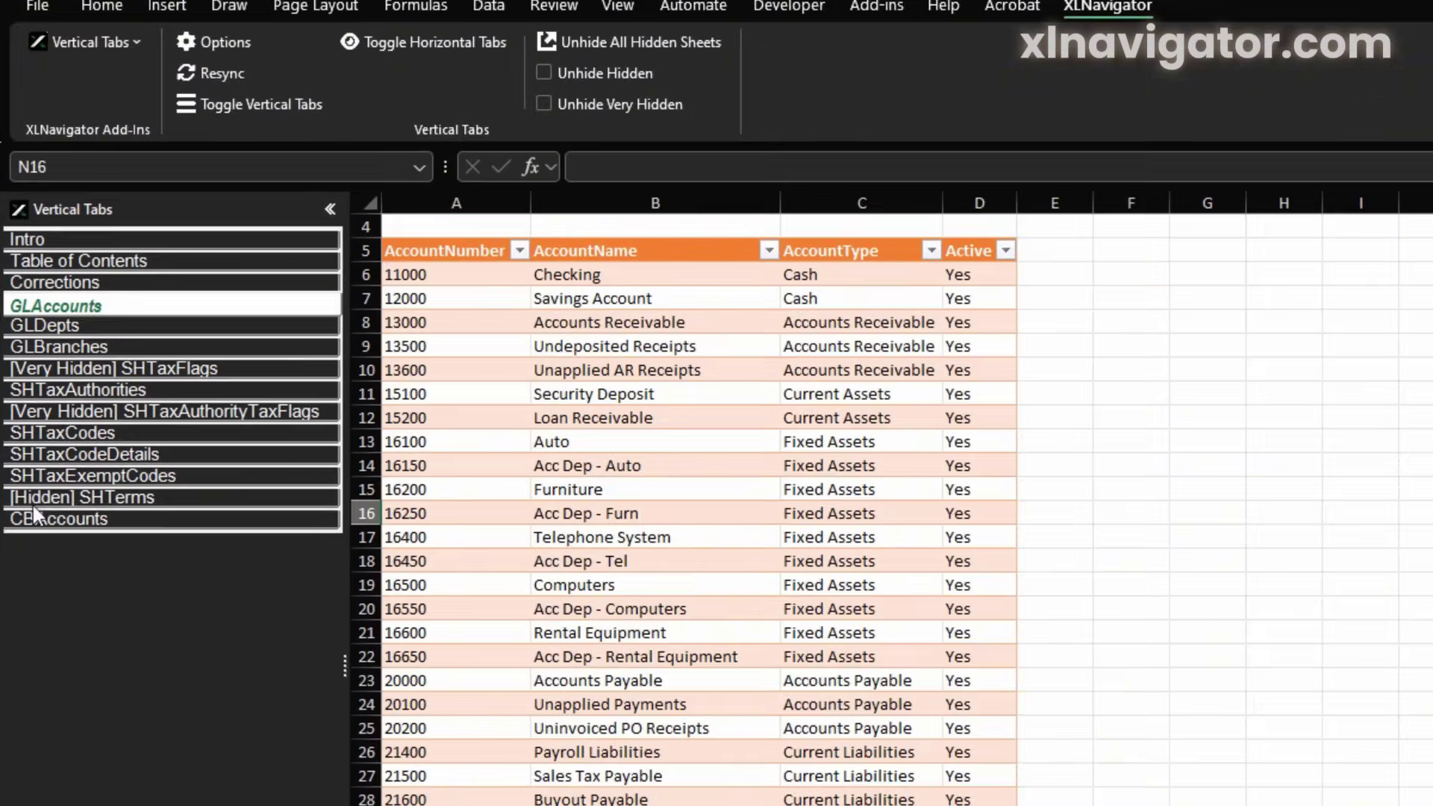
left_click(62, 500)
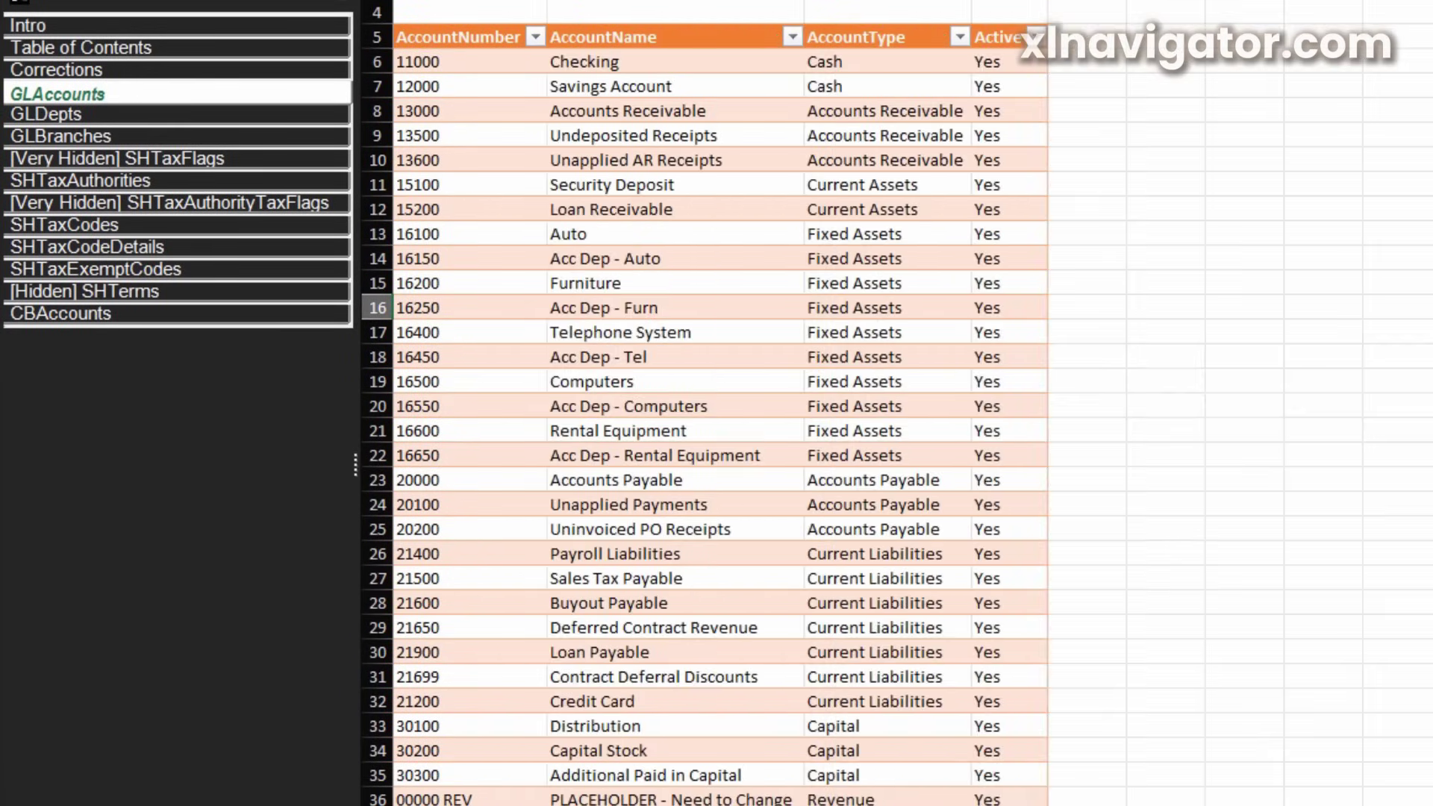
left_click(79, 206)
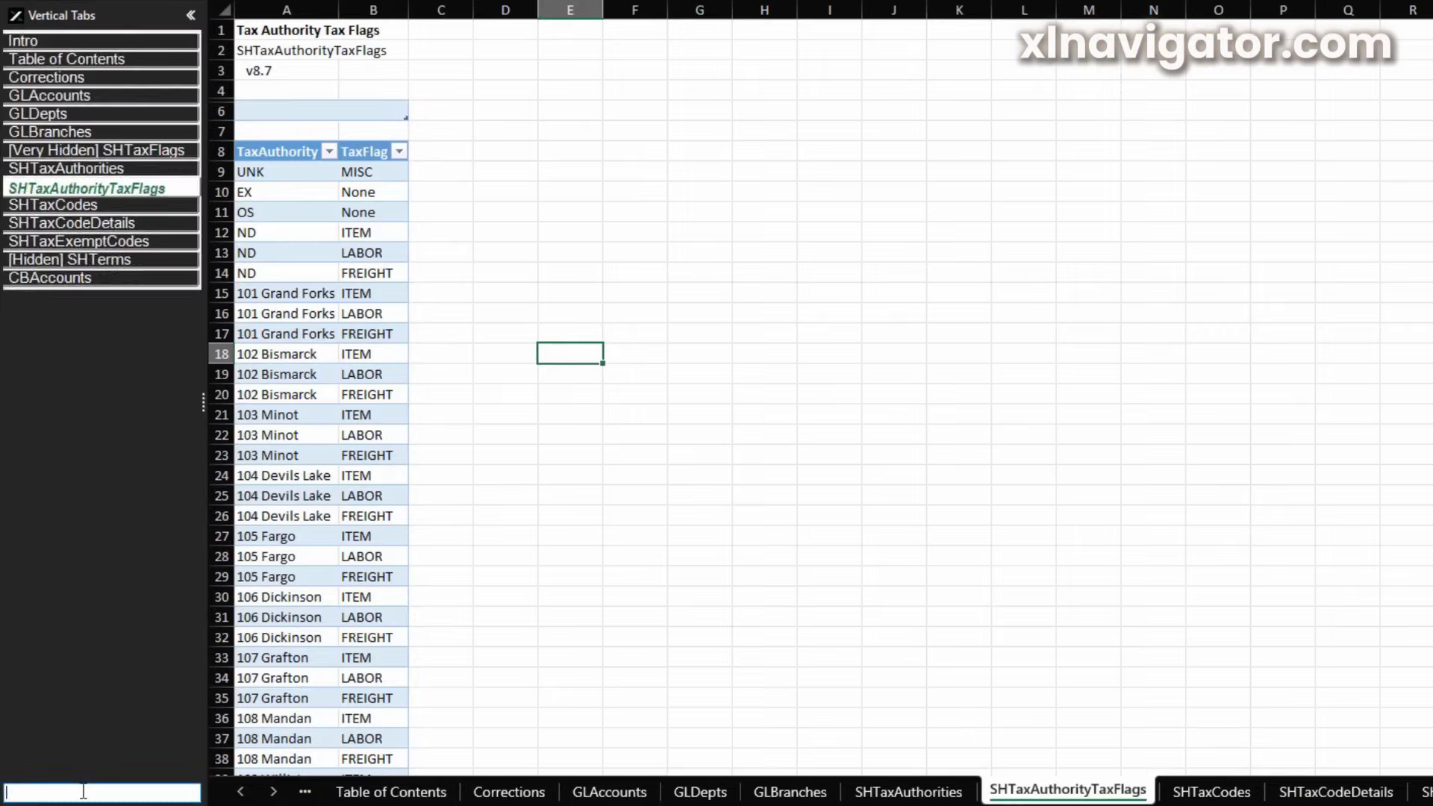
left_click(82, 792)
type("de")
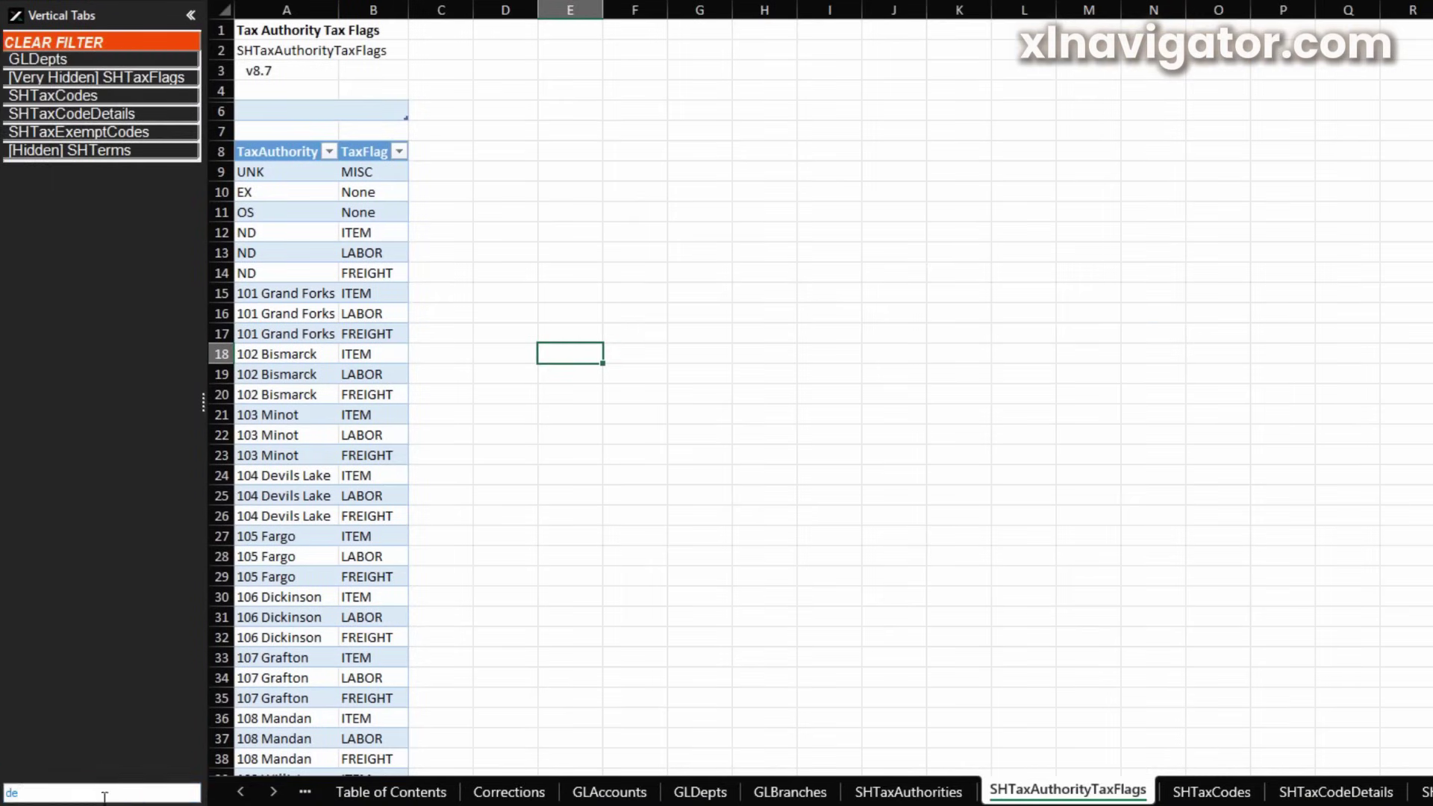
Clear the filter and jump through SCHReportLabors, SCQualificationCodeModelDetail and SCContractDetails.
key("BackSpace")
key("BackSpace")
type("ex")
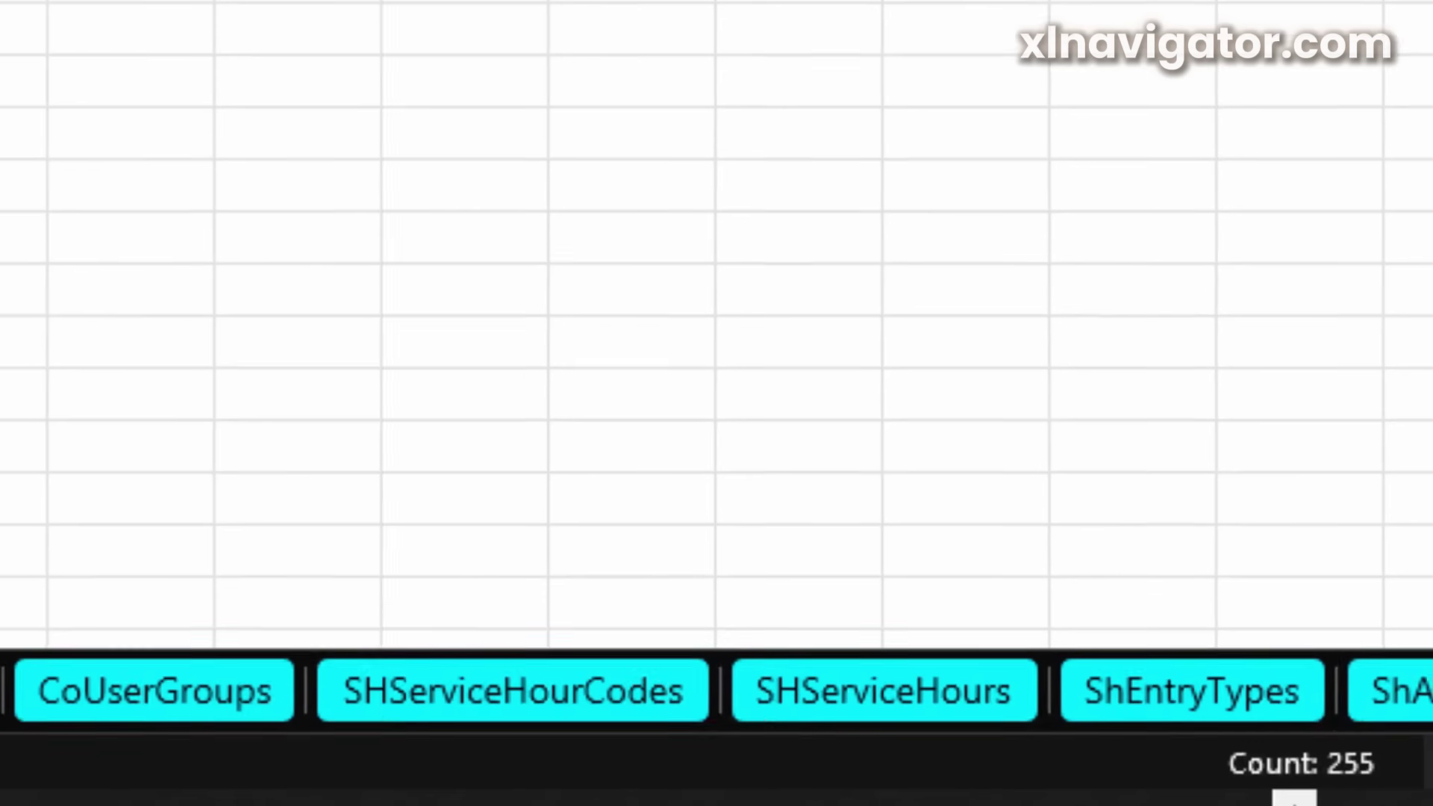
scroll(123, 448, "down", 5)
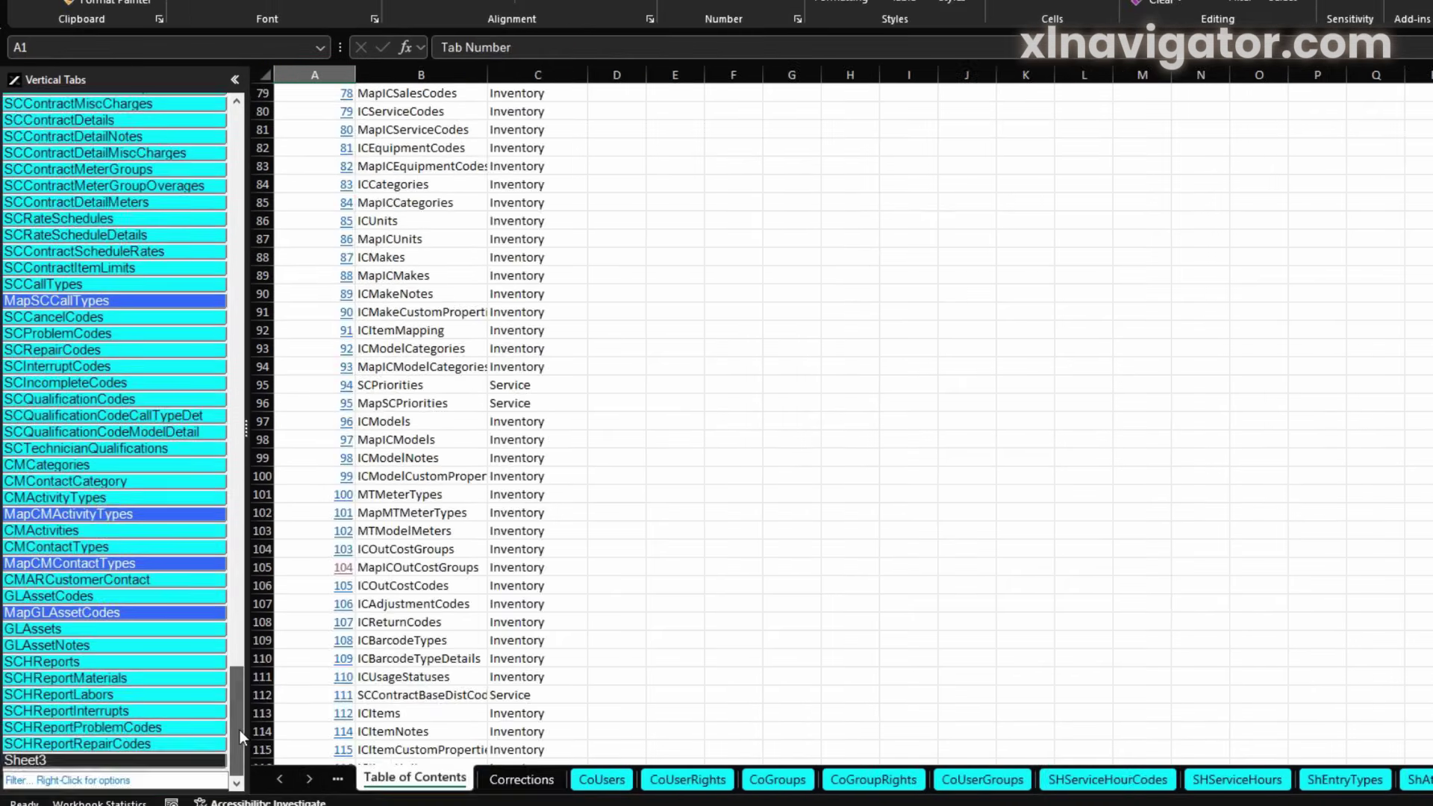
left_click(159, 697)
left_click(124, 431)
left_click(123, 120)
left_click(111, 781)
type("code")
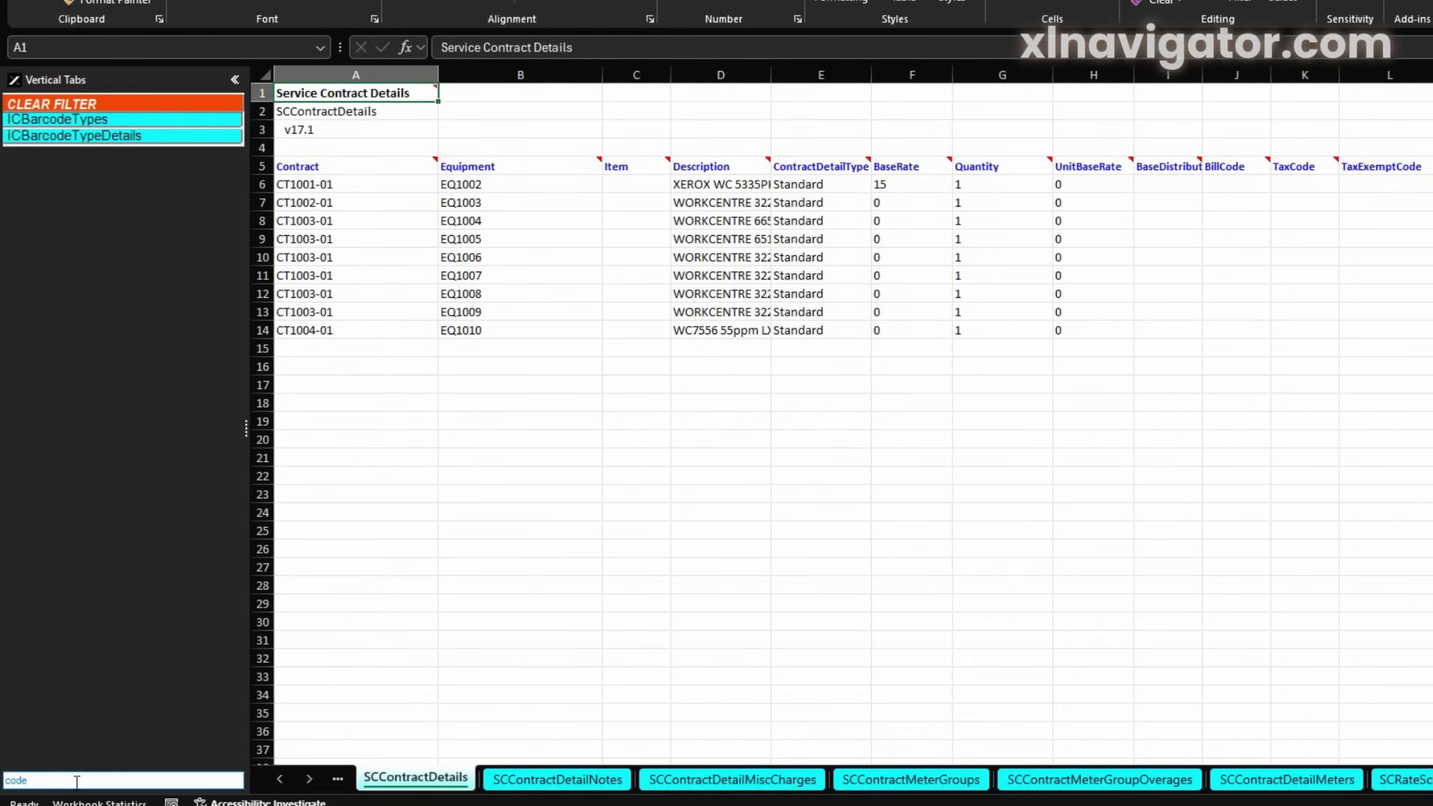
scroll(110, 533, "up", 10)
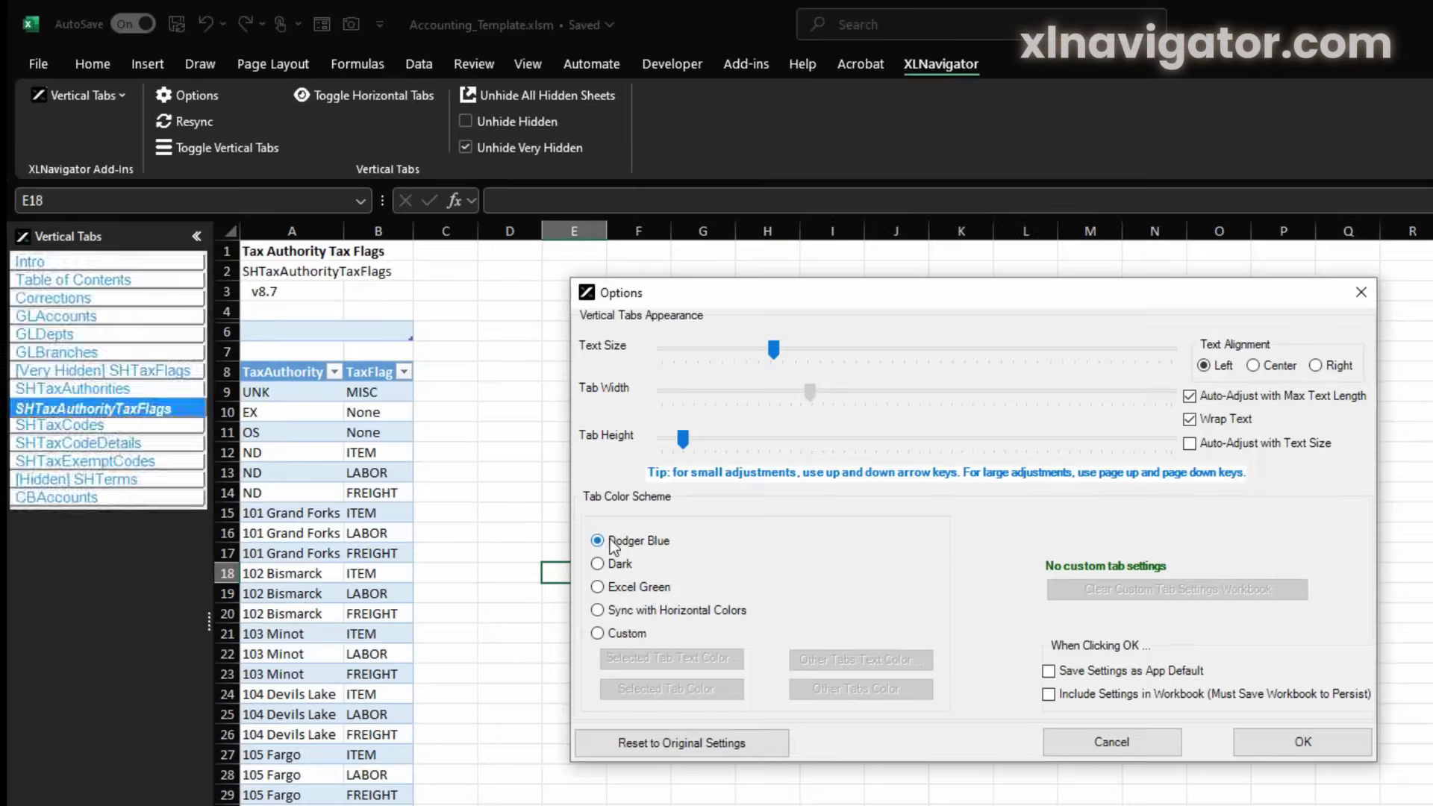
Switch the tabs to a custom colour scheme and apply a chosen selected-tab colour.
left_click(599, 609)
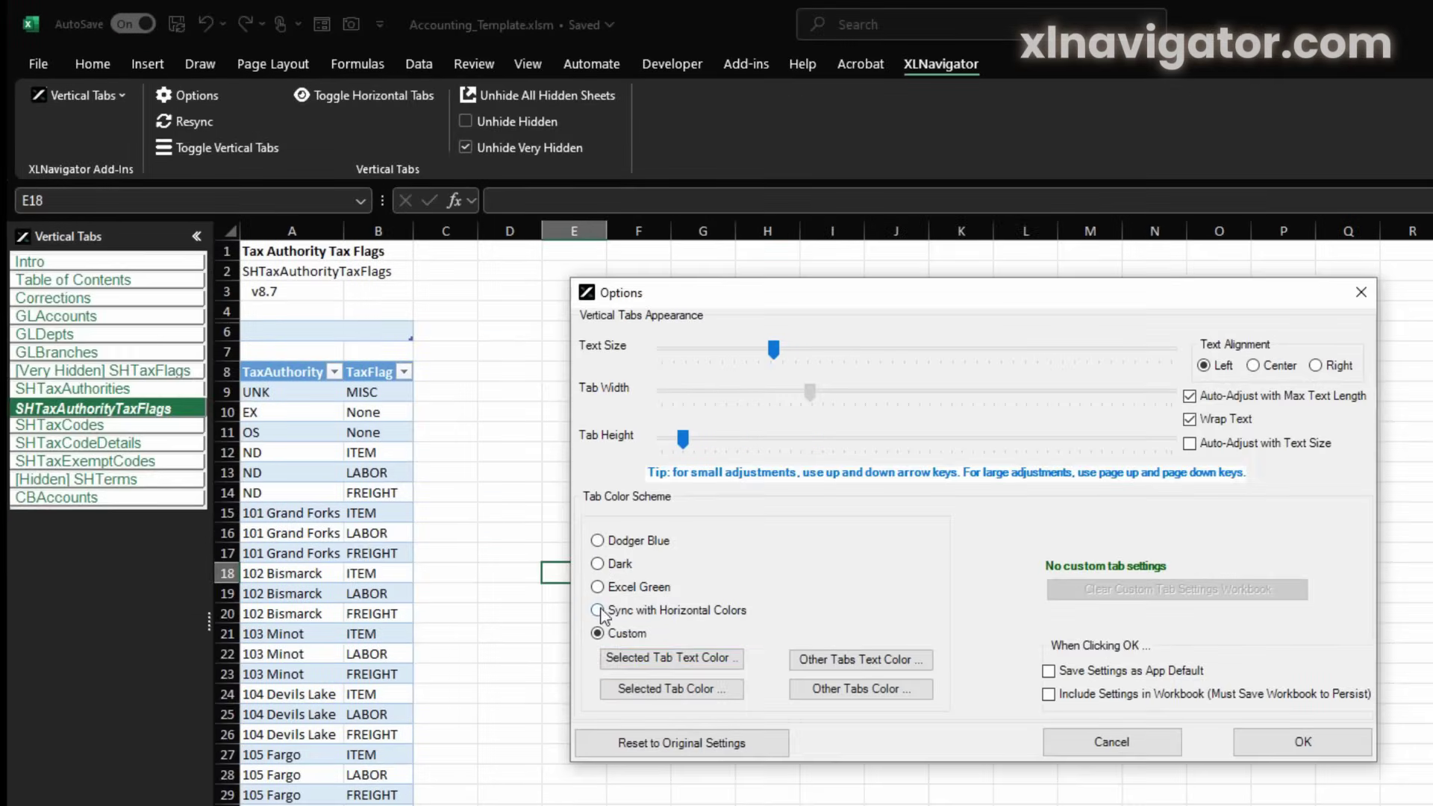
left_click(648, 660)
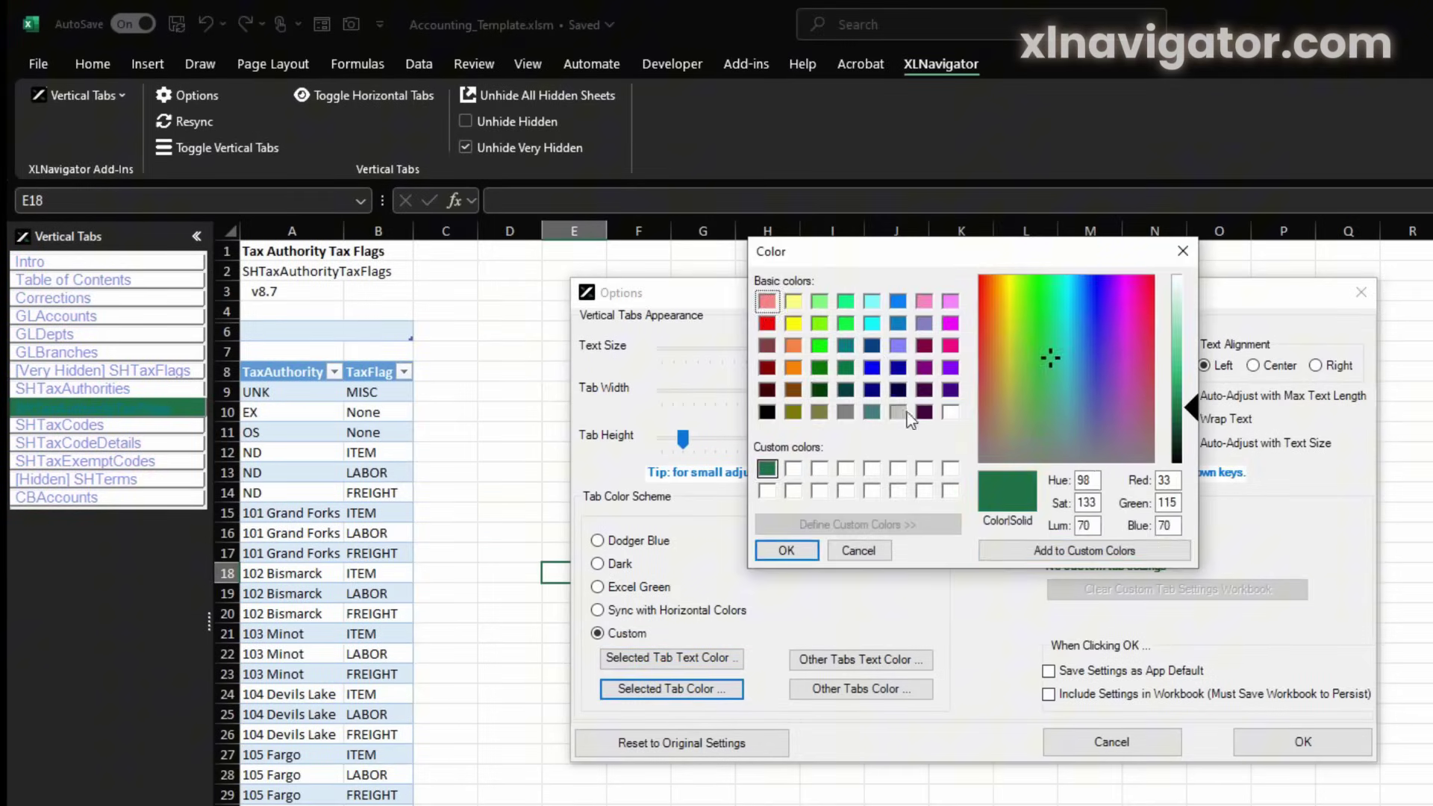
left_click(907, 412)
left_click(803, 550)
Enlarge tab text, apply Dodger Blue, wrap text, heighten tabs, and store settings in the workbook.
left_click_drag(773, 350, 857, 349)
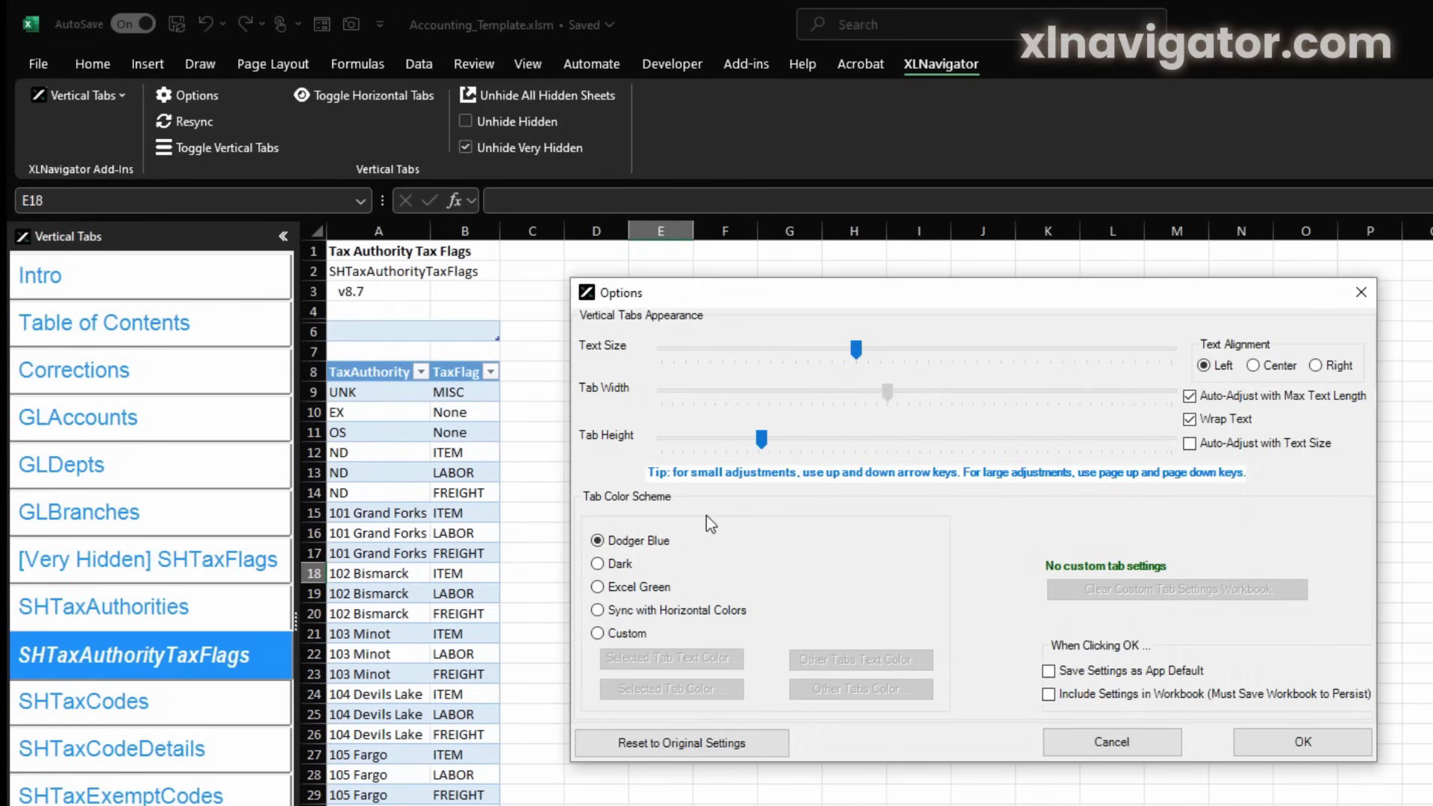
left_click(1189, 396)
left_click_drag(761, 440, 912, 440)
left_click(1316, 366)
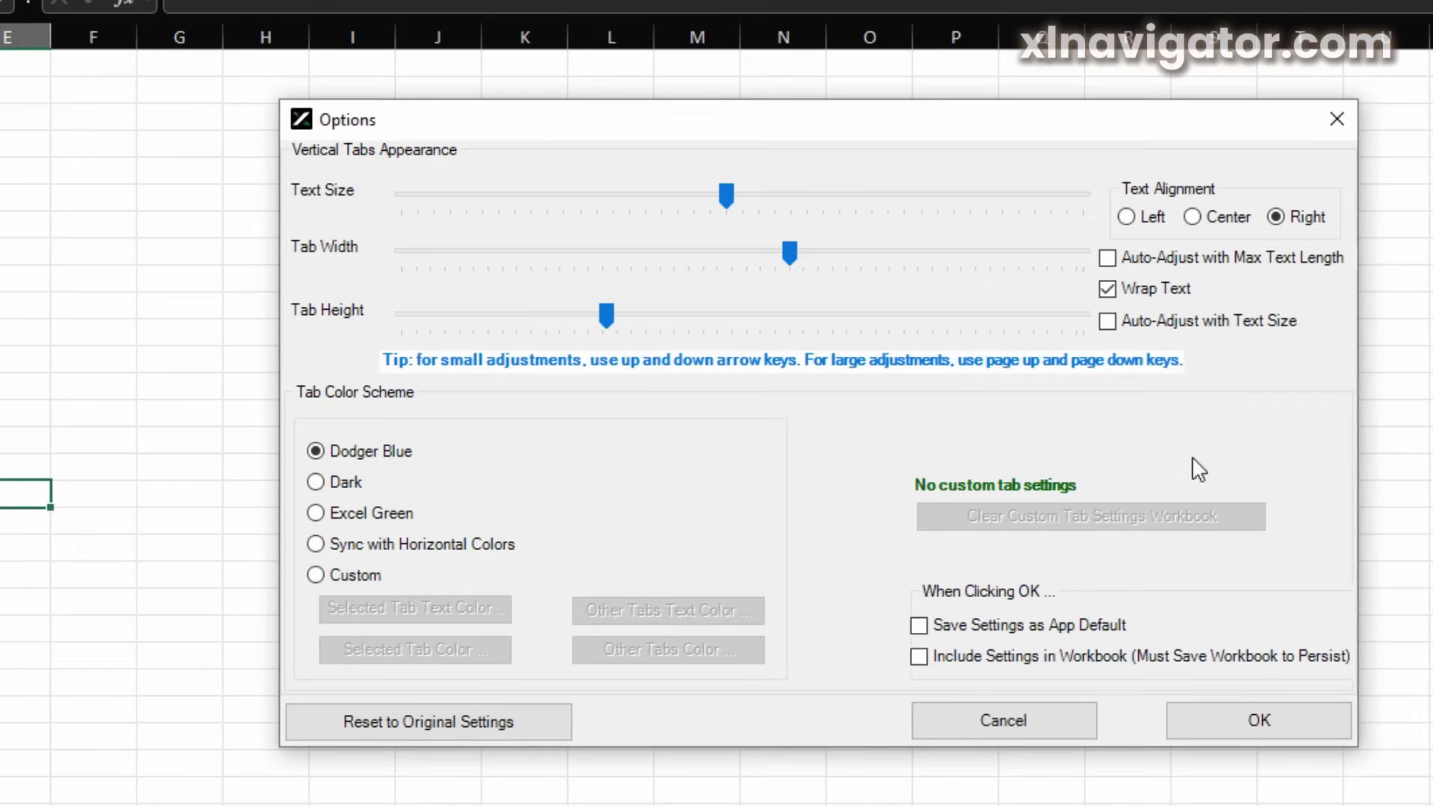
left_click(918, 656)
left_click(922, 549)
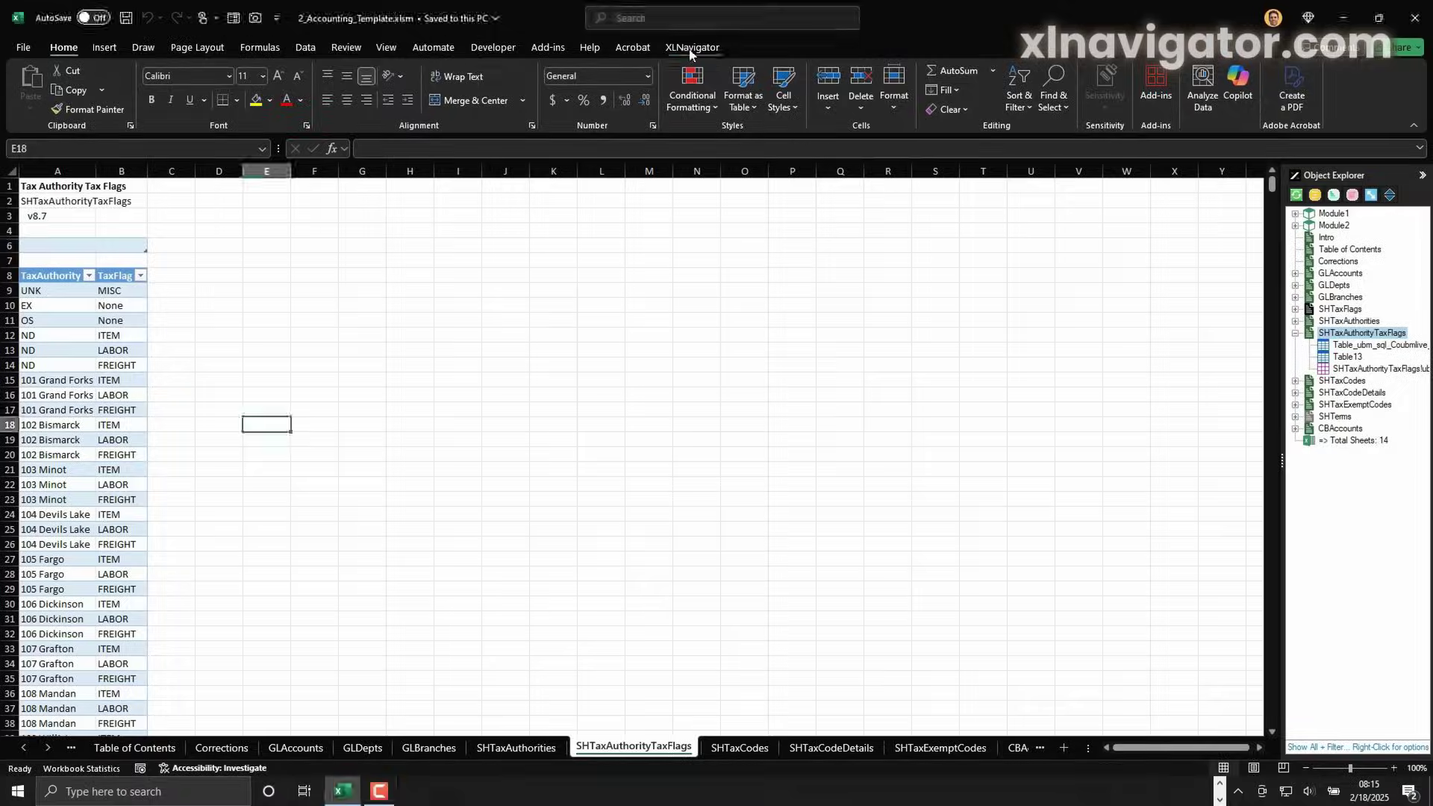
Go from Corrections to GLDepts and select its table in the Object Explorer.
left_click(691, 48)
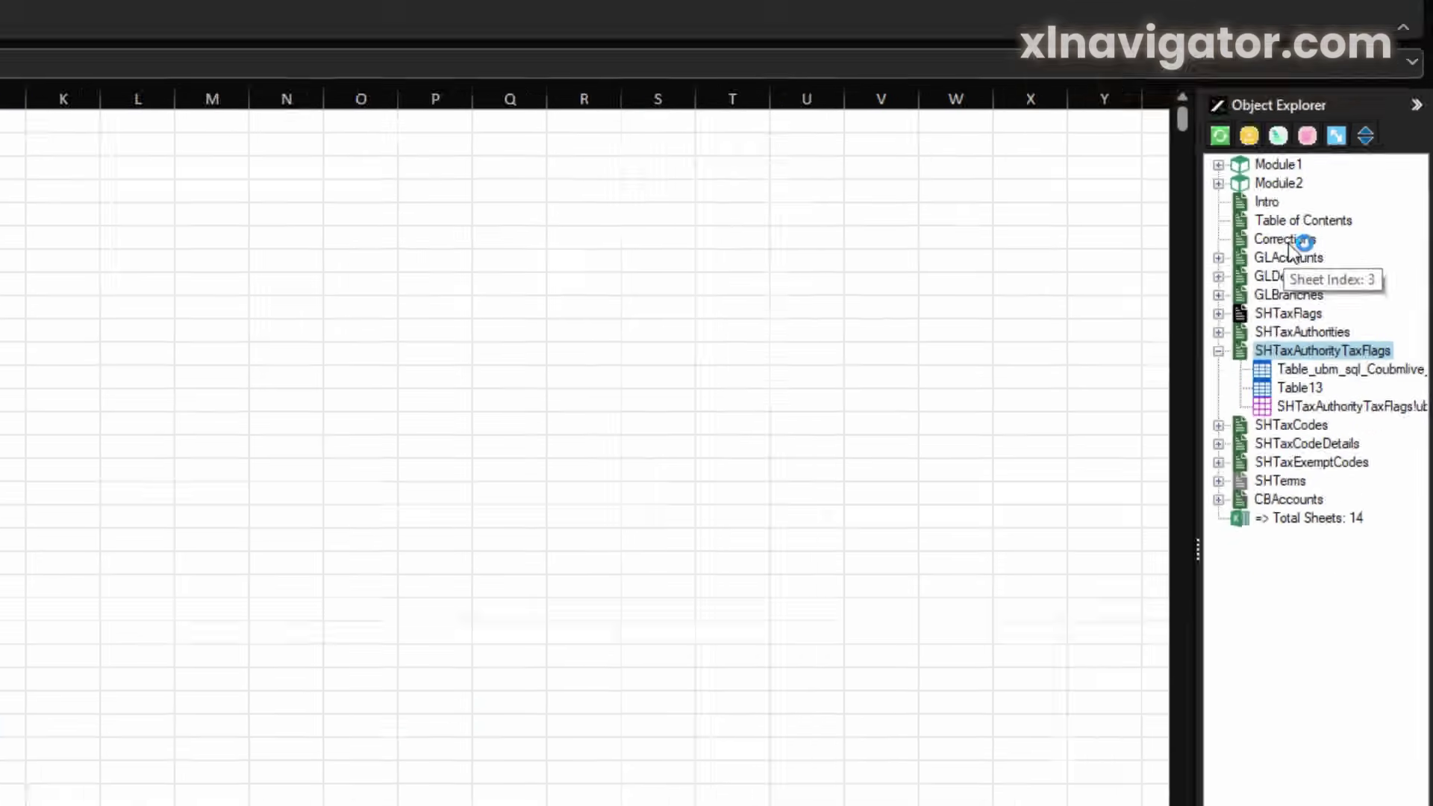
left_click(1339, 260)
left_click(1331, 286)
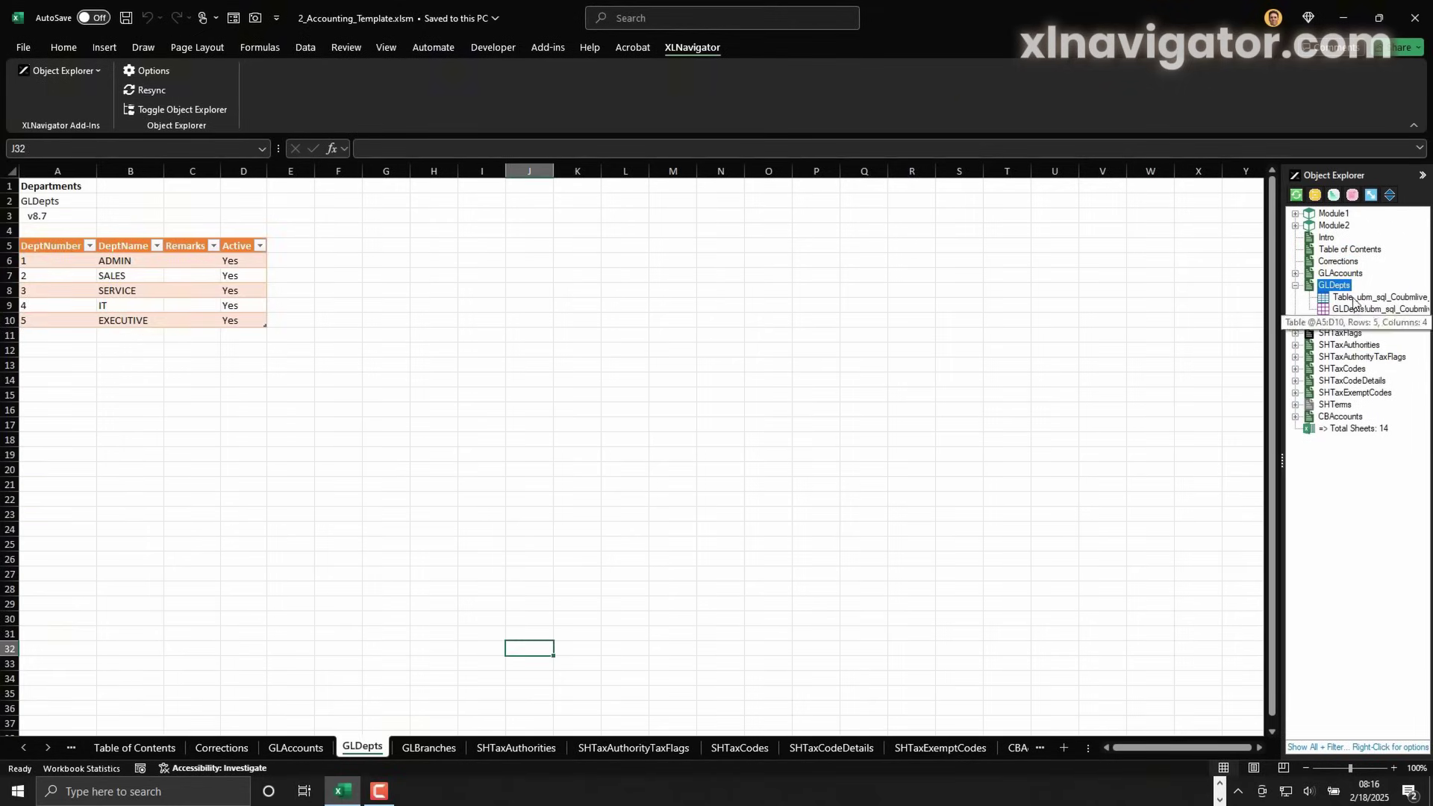
left_click(1353, 298)
Dismiss the very hidden SHTaxFlags prompt, cancel Unhide, and move Object Explorer to the left.
left_click(1328, 336)
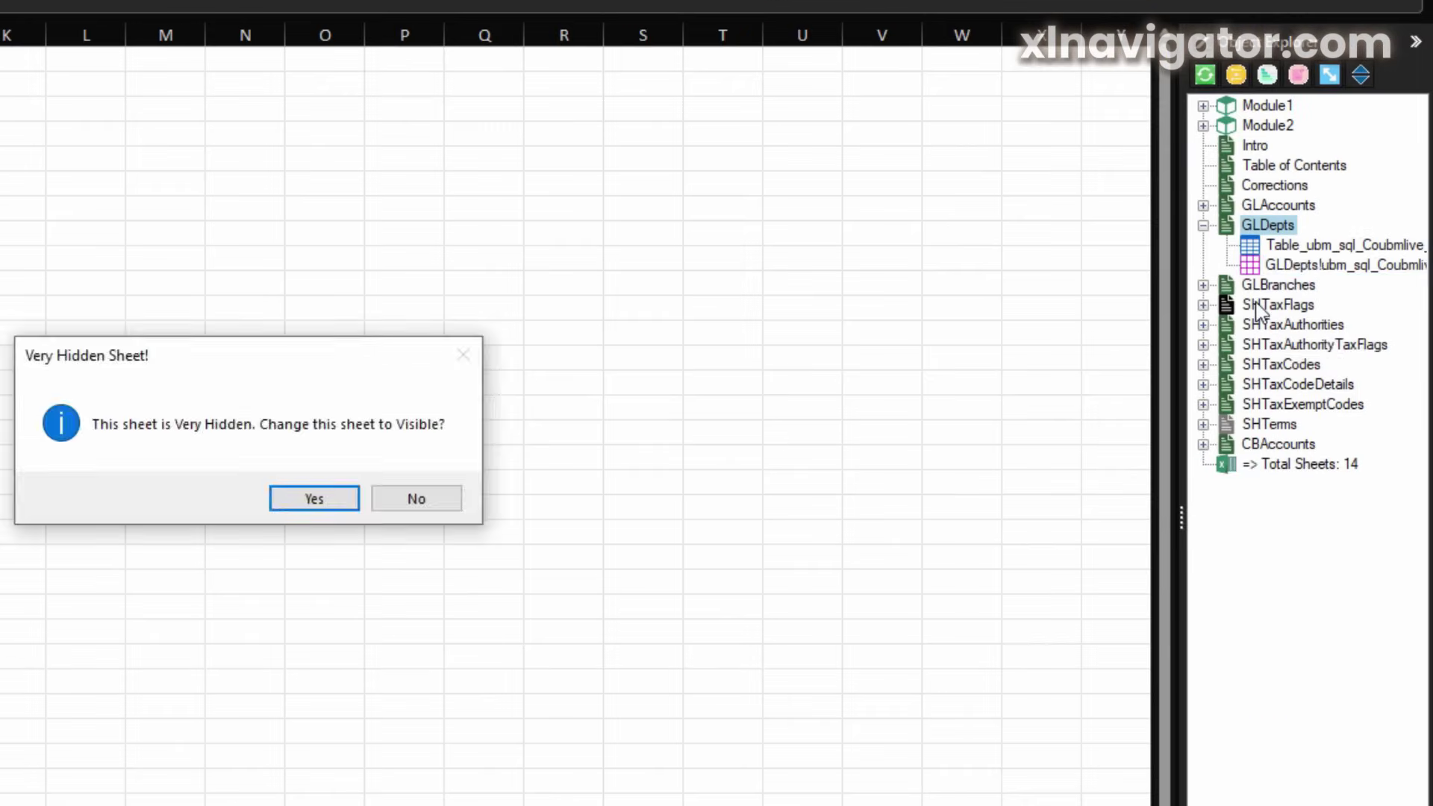
key("Return")
right_click(213, 787)
left_click(291, 687)
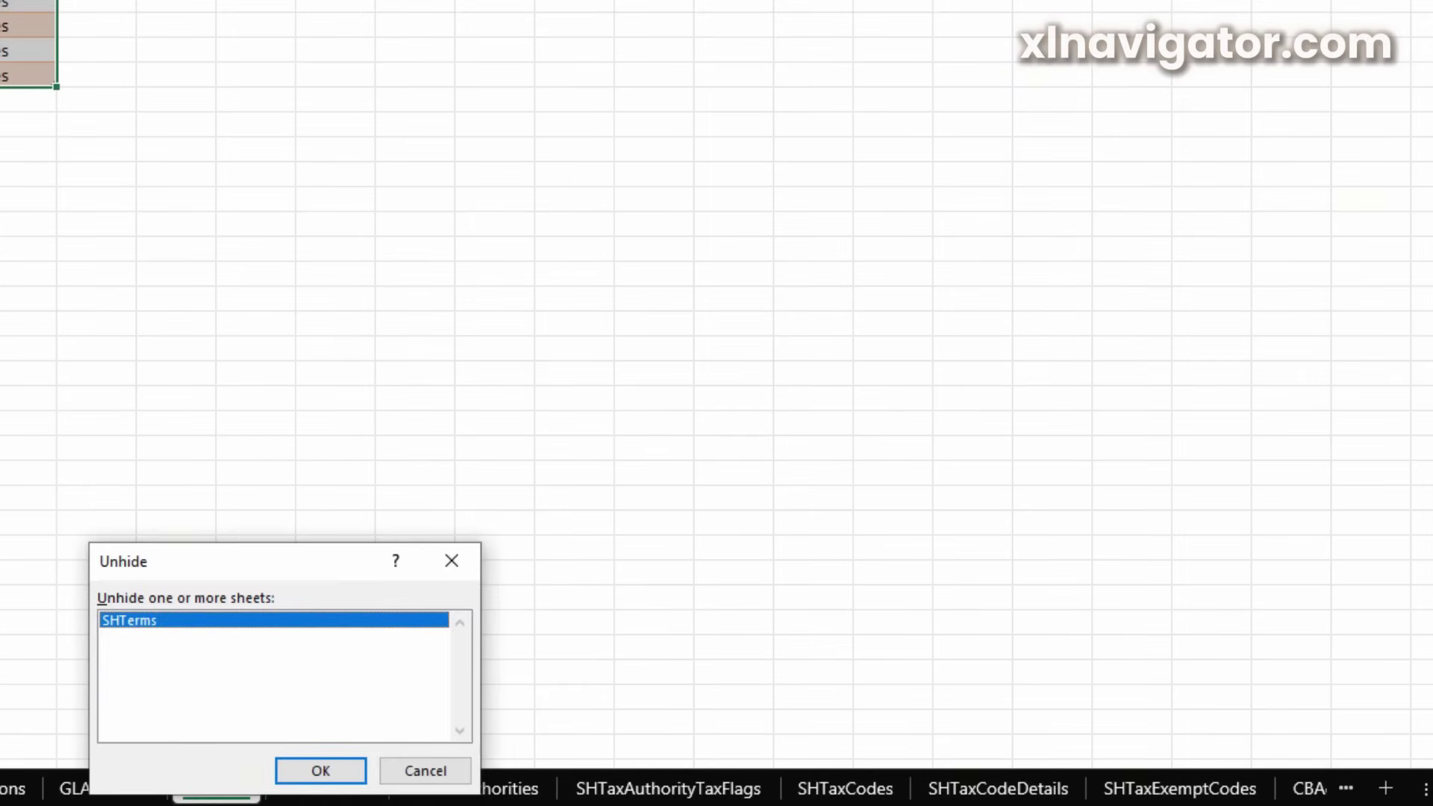
key("Escape")
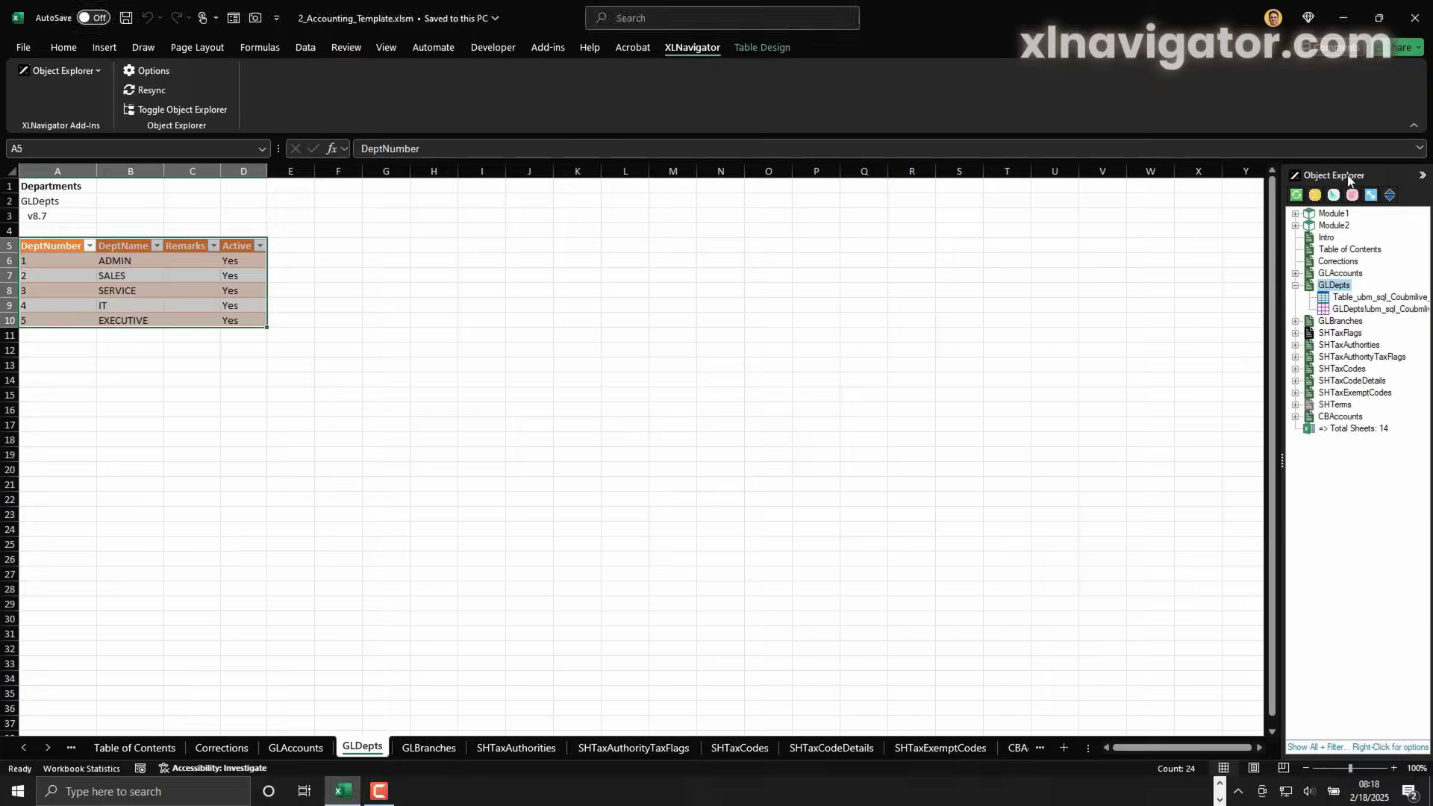
left_click_drag(1328, 176, 26, 464)
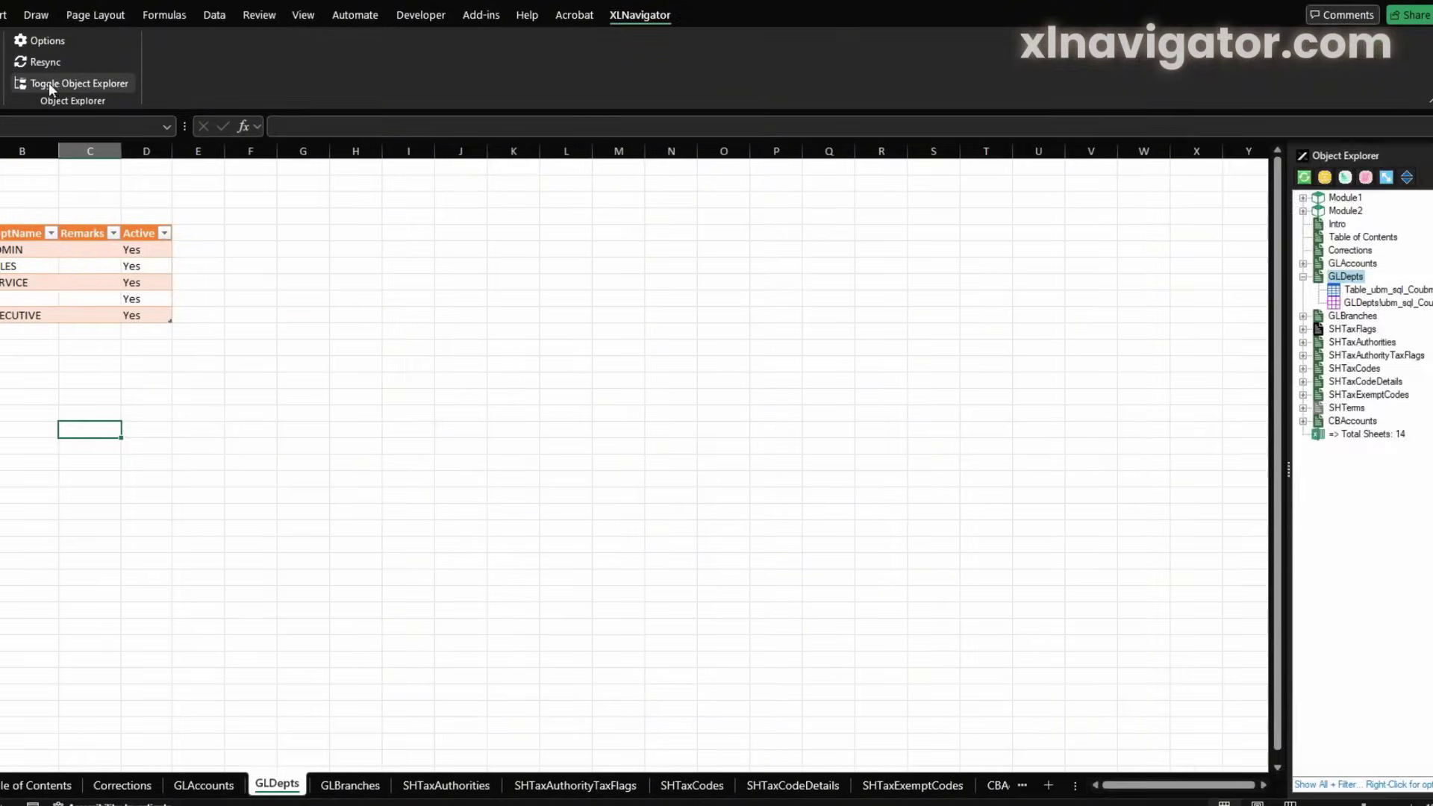
Re-show the Object Explorer and include formulas in its list, accepting the slow-processing warning.
left_click(47, 82)
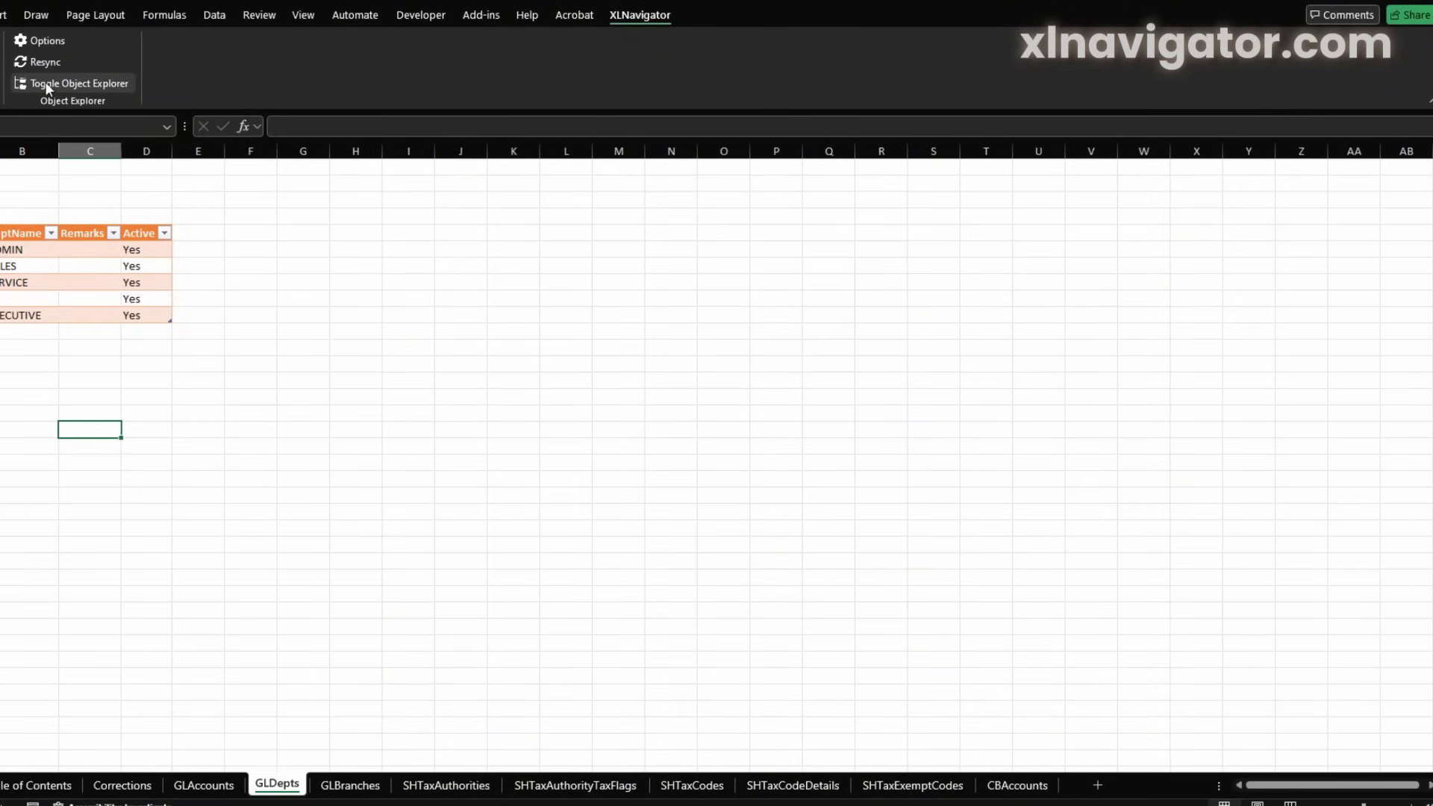
left_click(45, 82)
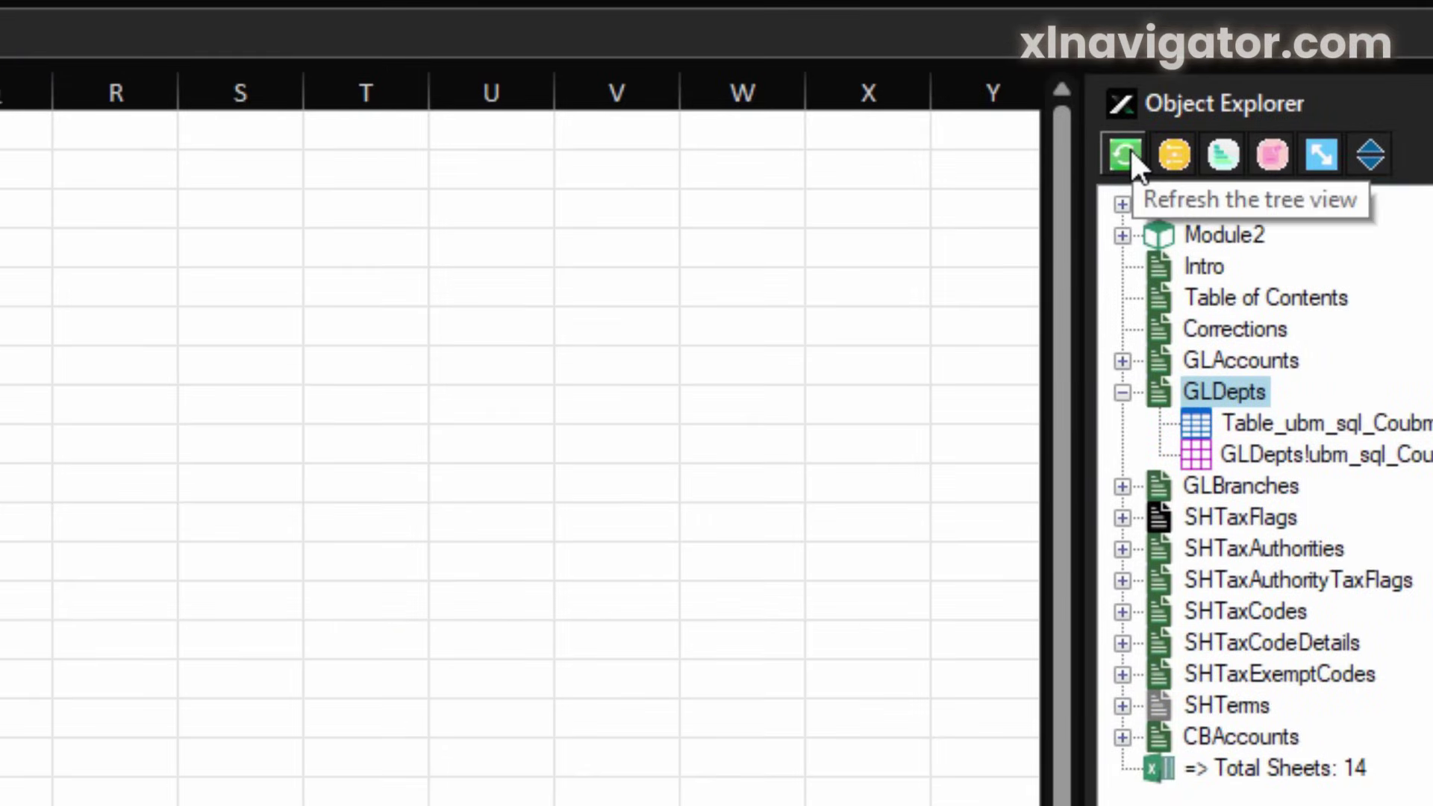
left_click(1175, 154)
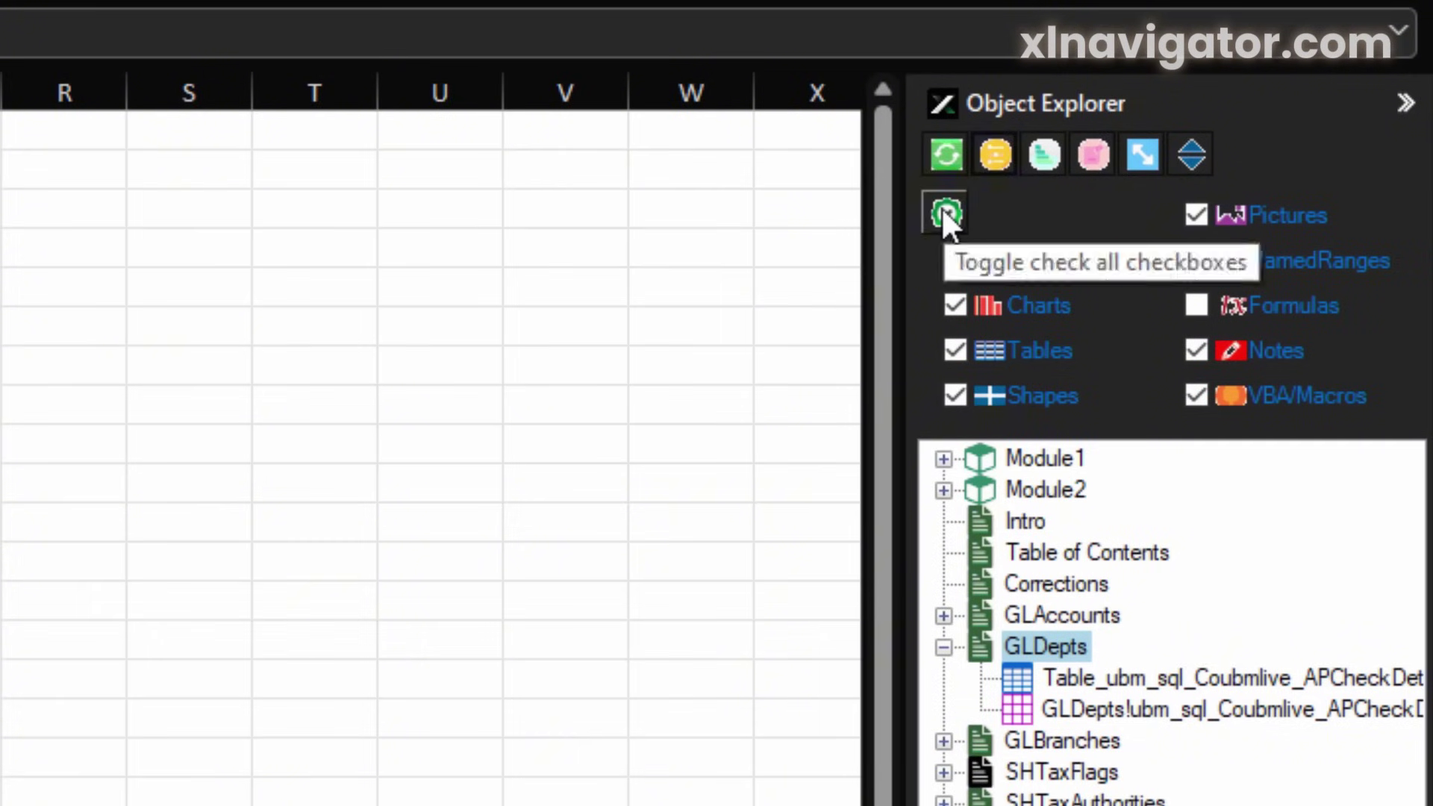
left_click(1242, 306)
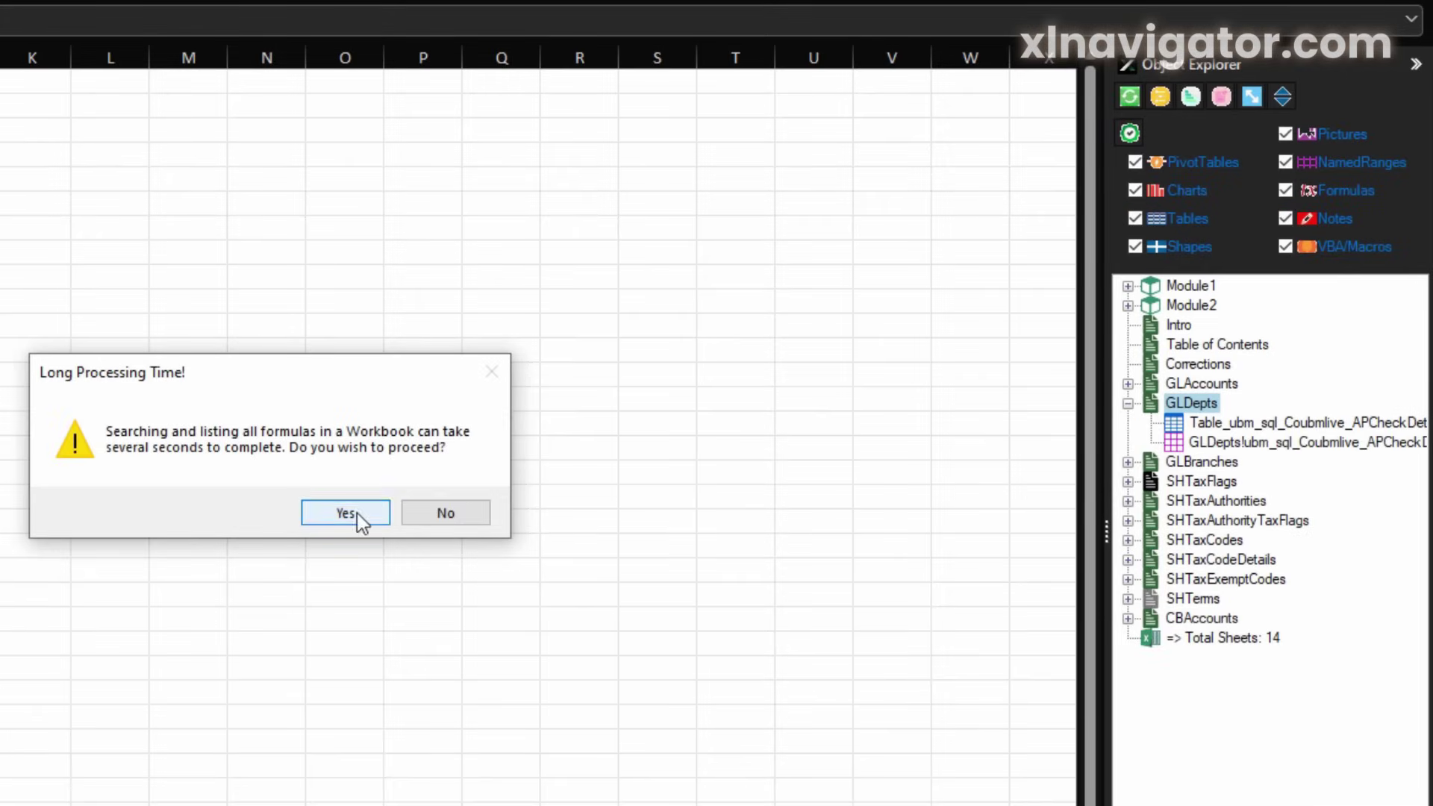
left_click(357, 514)
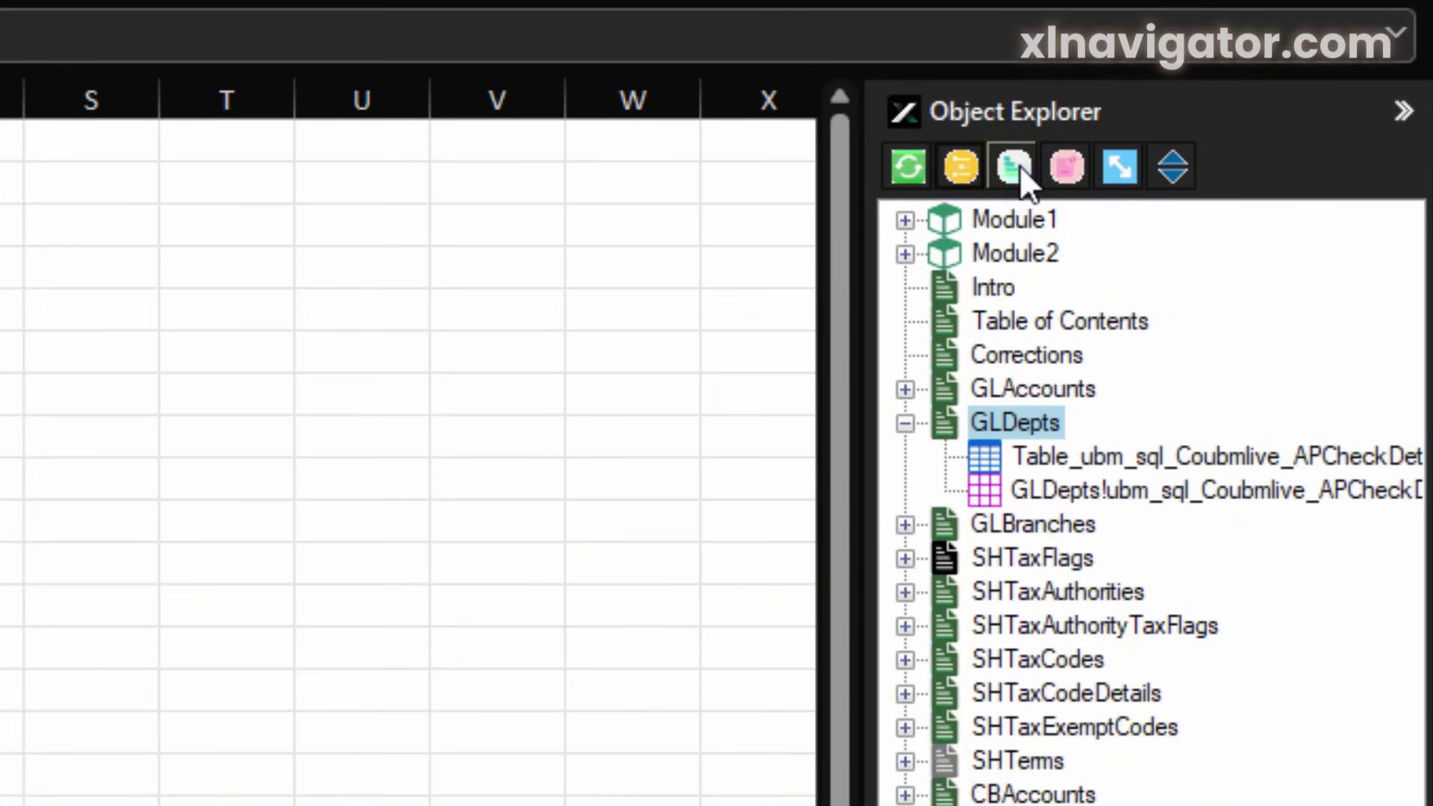
Group objects by category, expand Tables, and limit the list to the active sheet.
left_click(1014, 163)
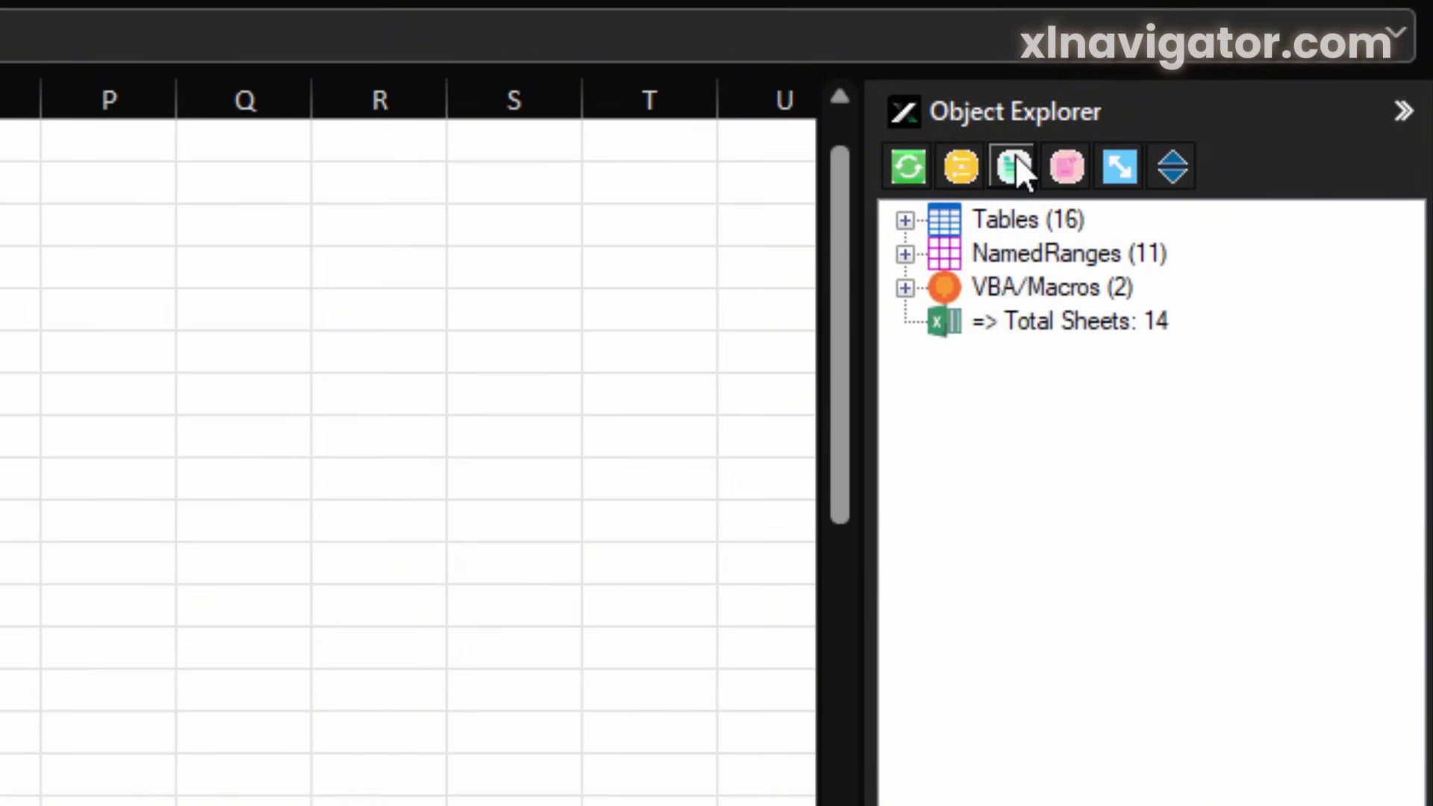
left_click(907, 220)
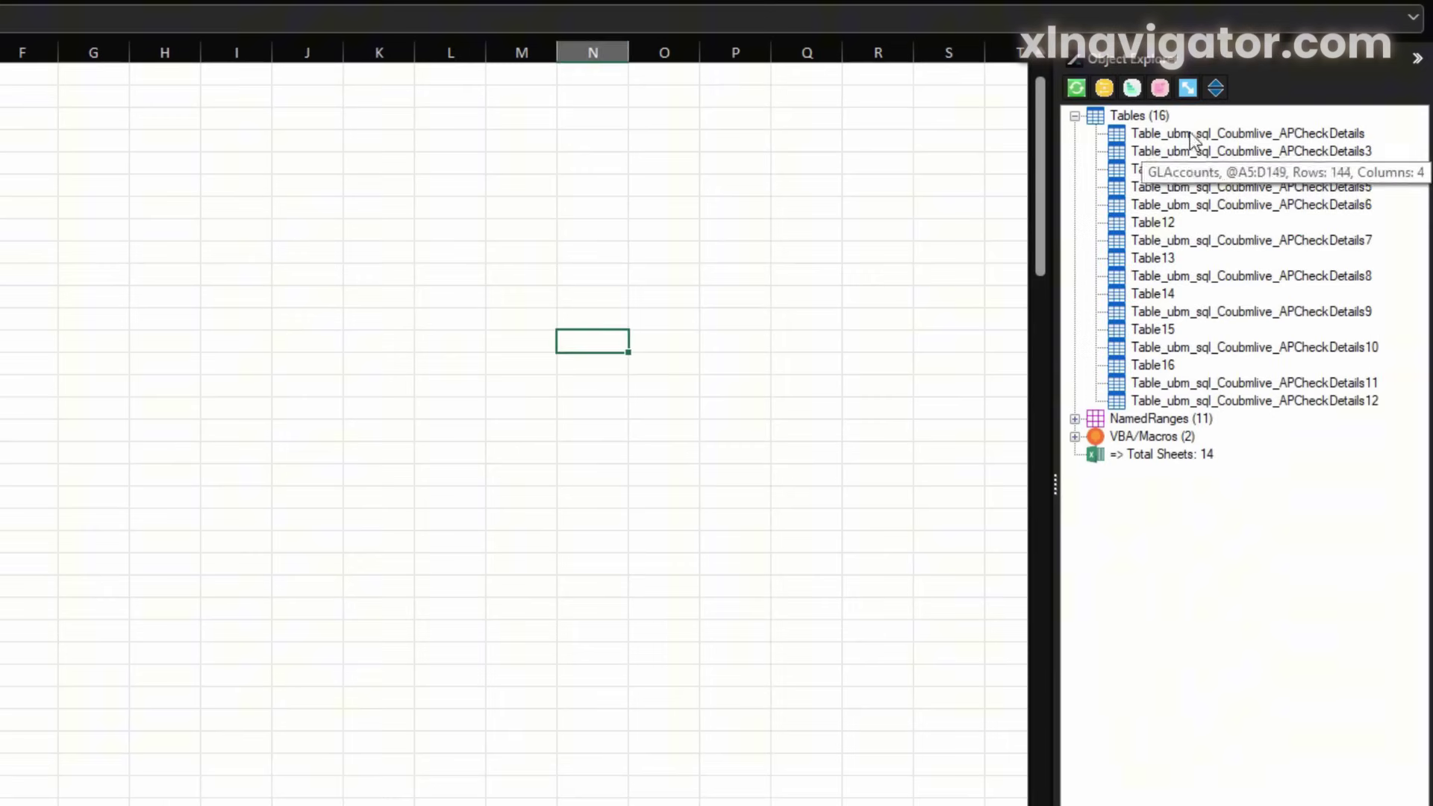
left_click(1310, 261)
left_click(758, 452)
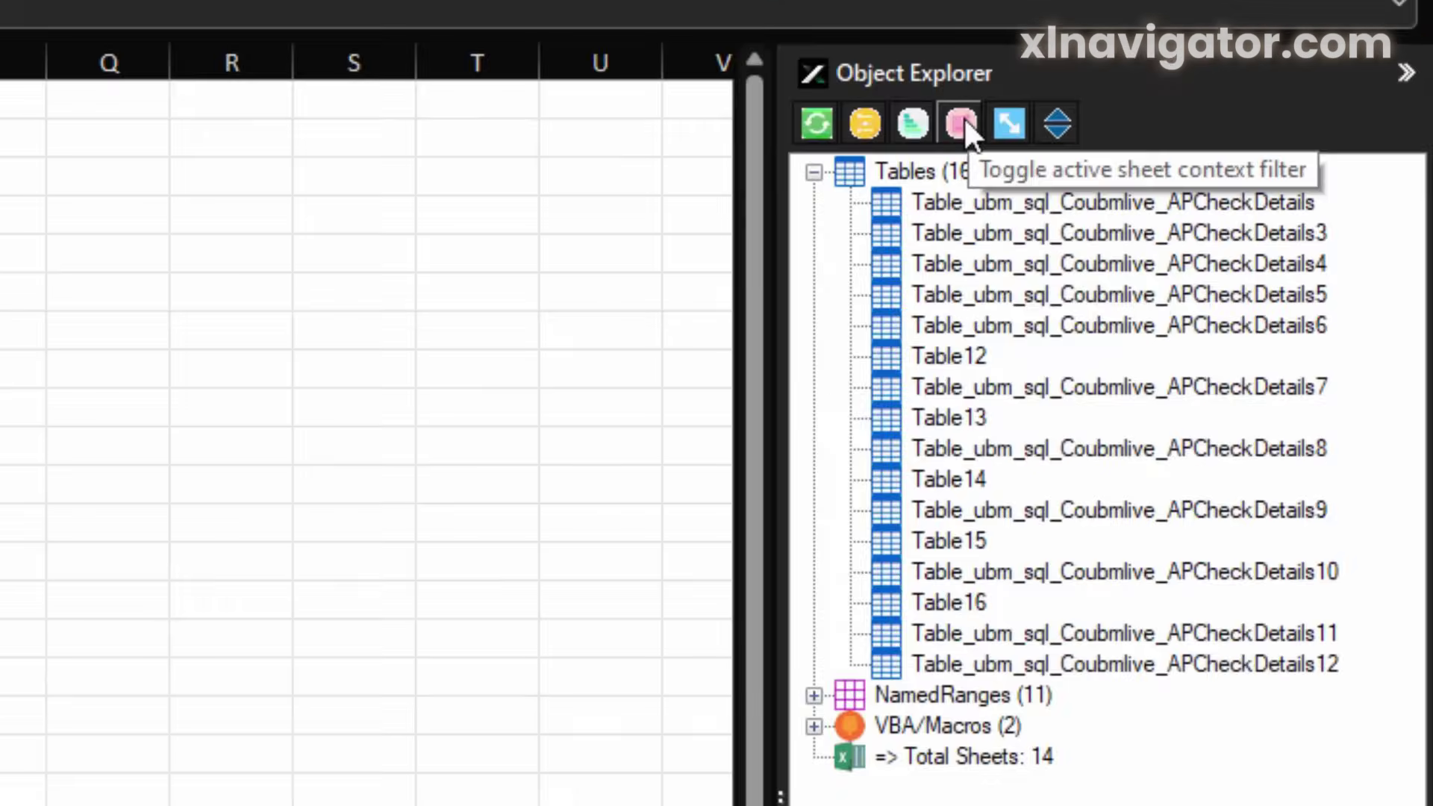
left_click(1250, 194)
left_click(706, 747)
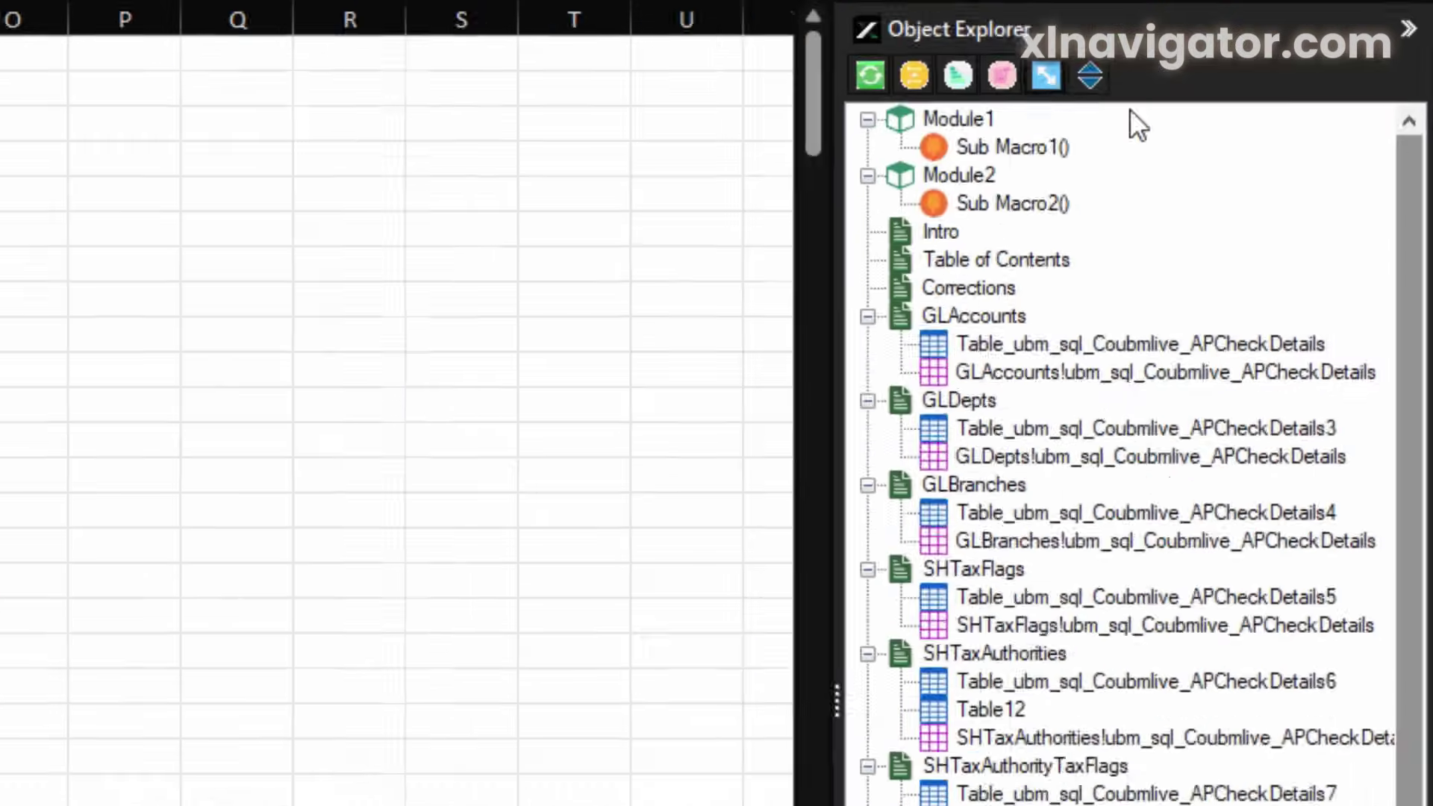
Filter the object types down to VBA/Macros only, excluding Tables.
left_click(1090, 76)
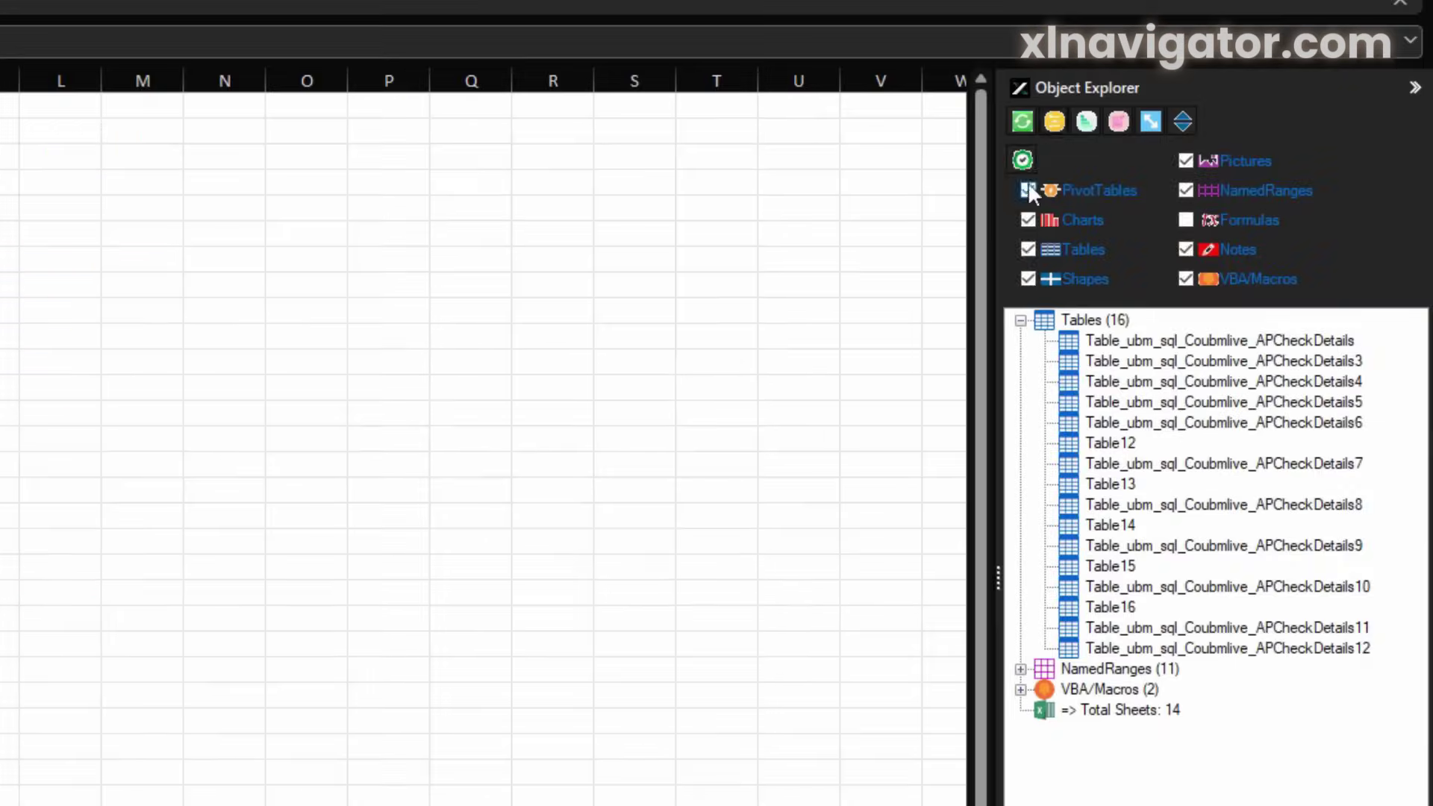
left_click(1023, 160)
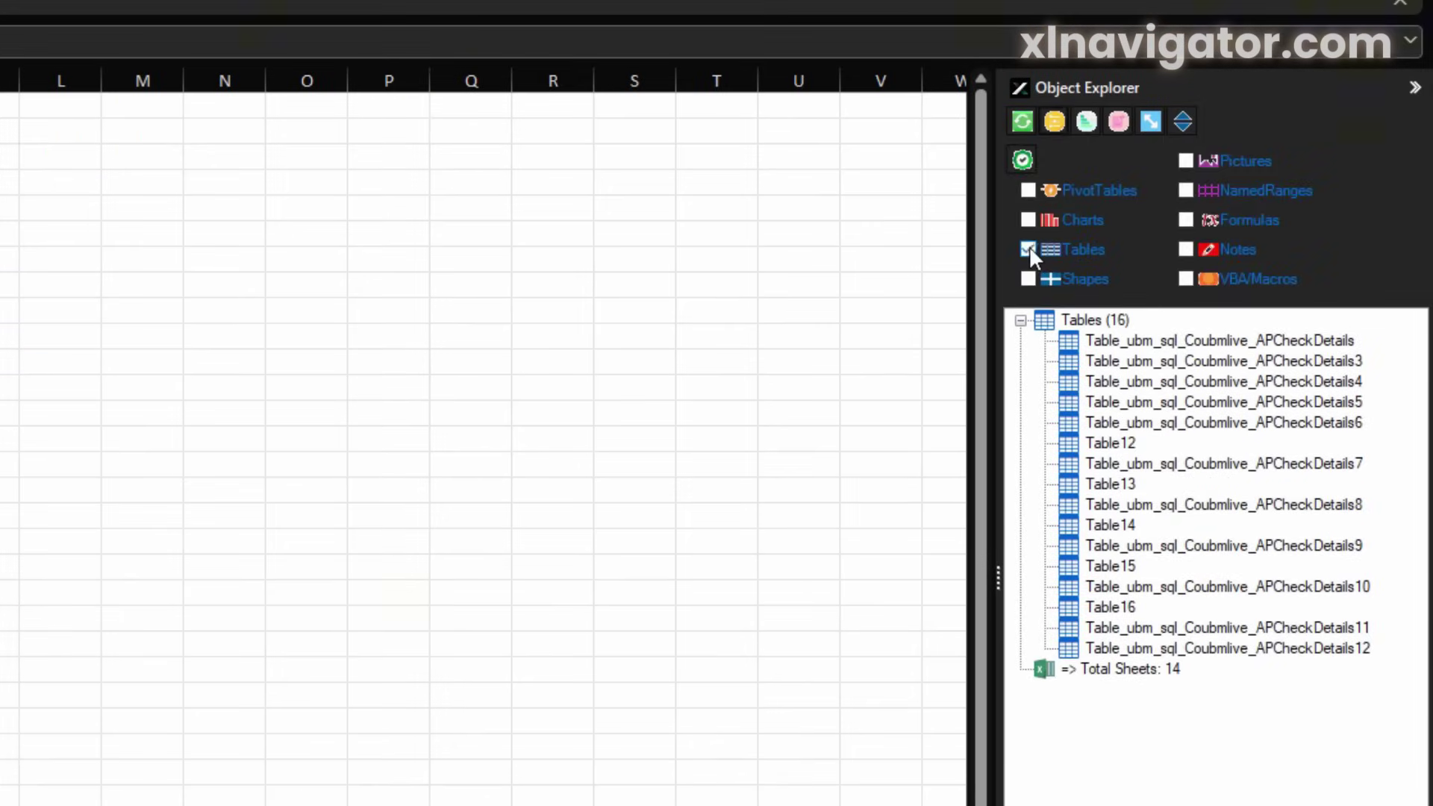
left_click(1028, 250)
left_click(1186, 279)
Open Module1's code in the VBA editor, then collapse the object tree categories.
left_click(1022, 121)
double_click(1245, 226)
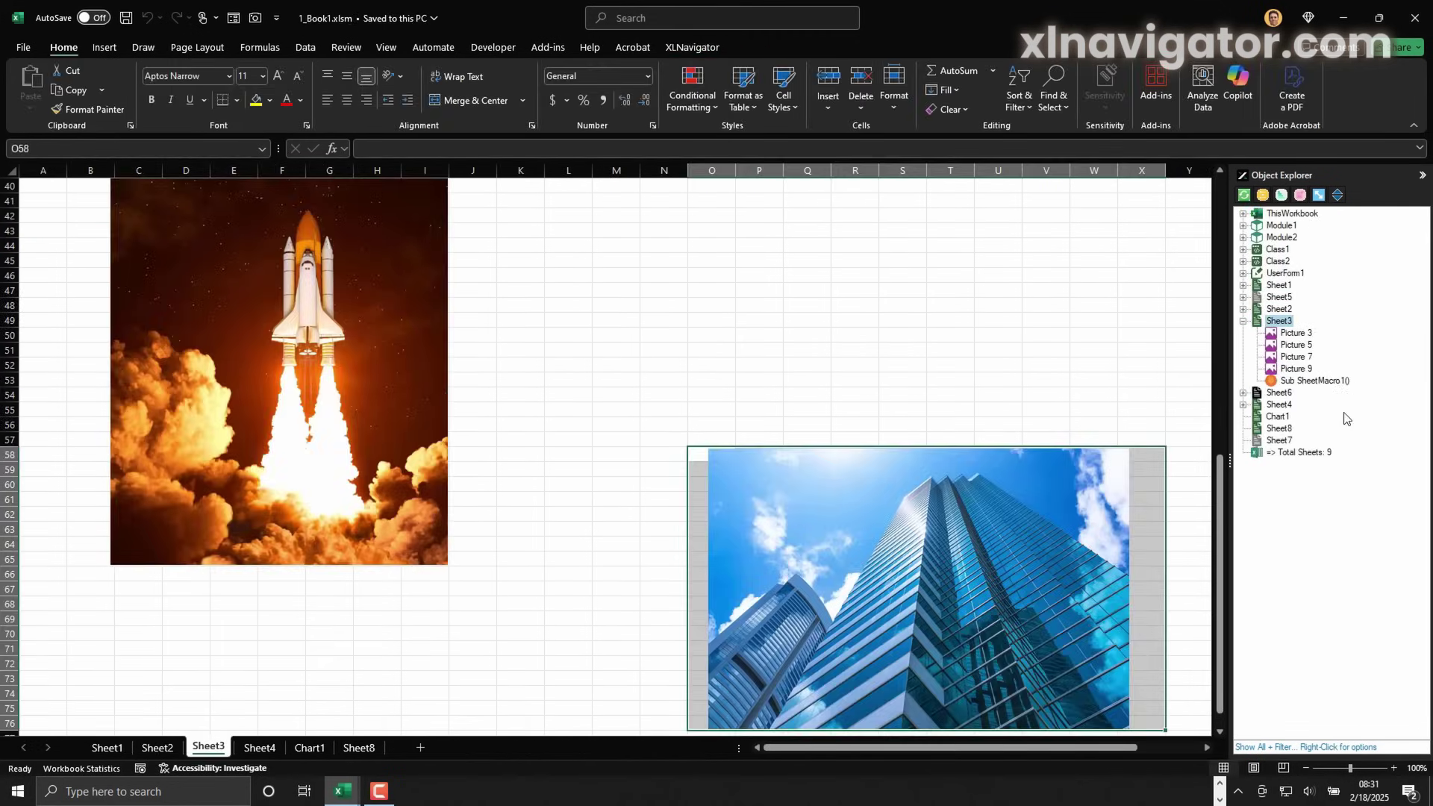
left_click(1268, 239)
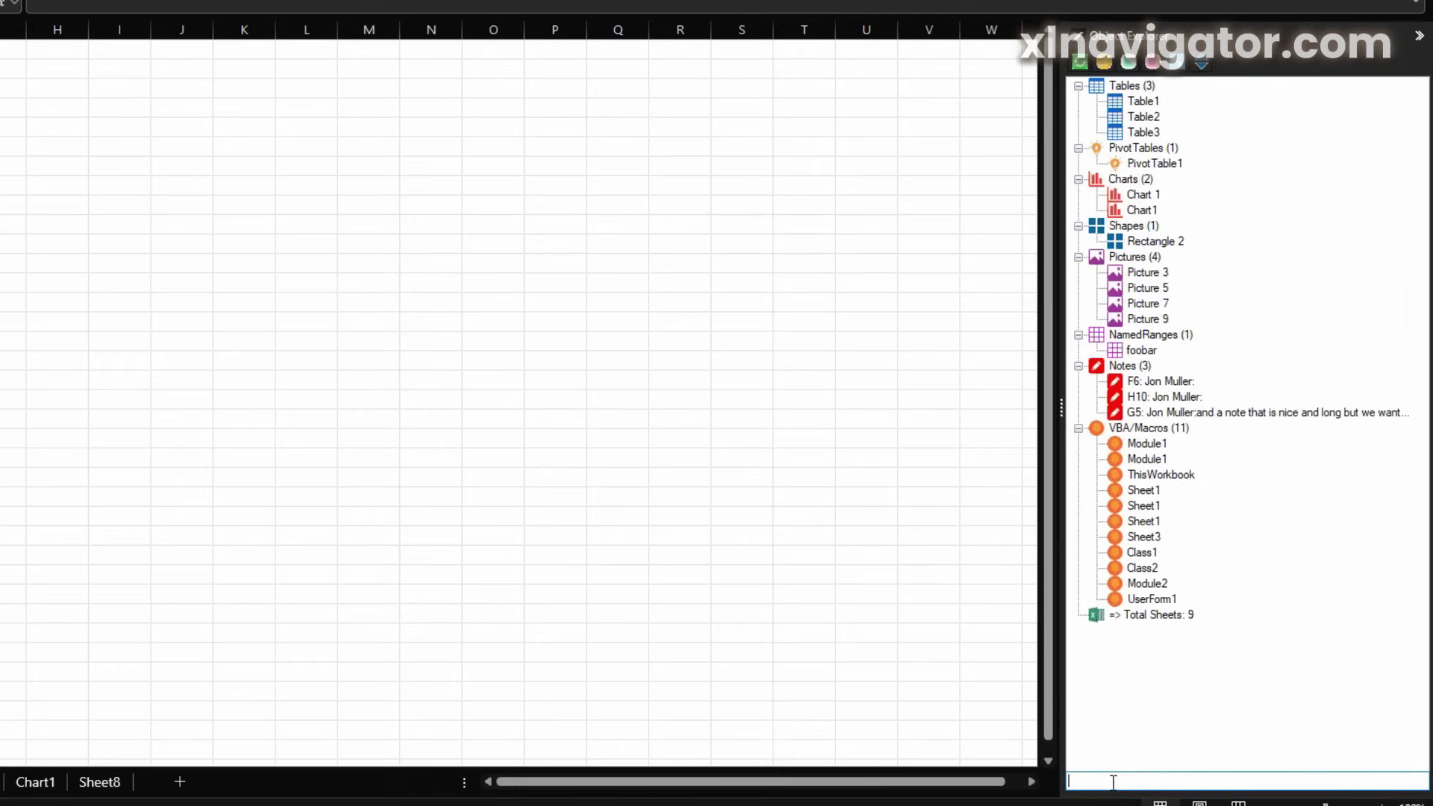
type("abl")
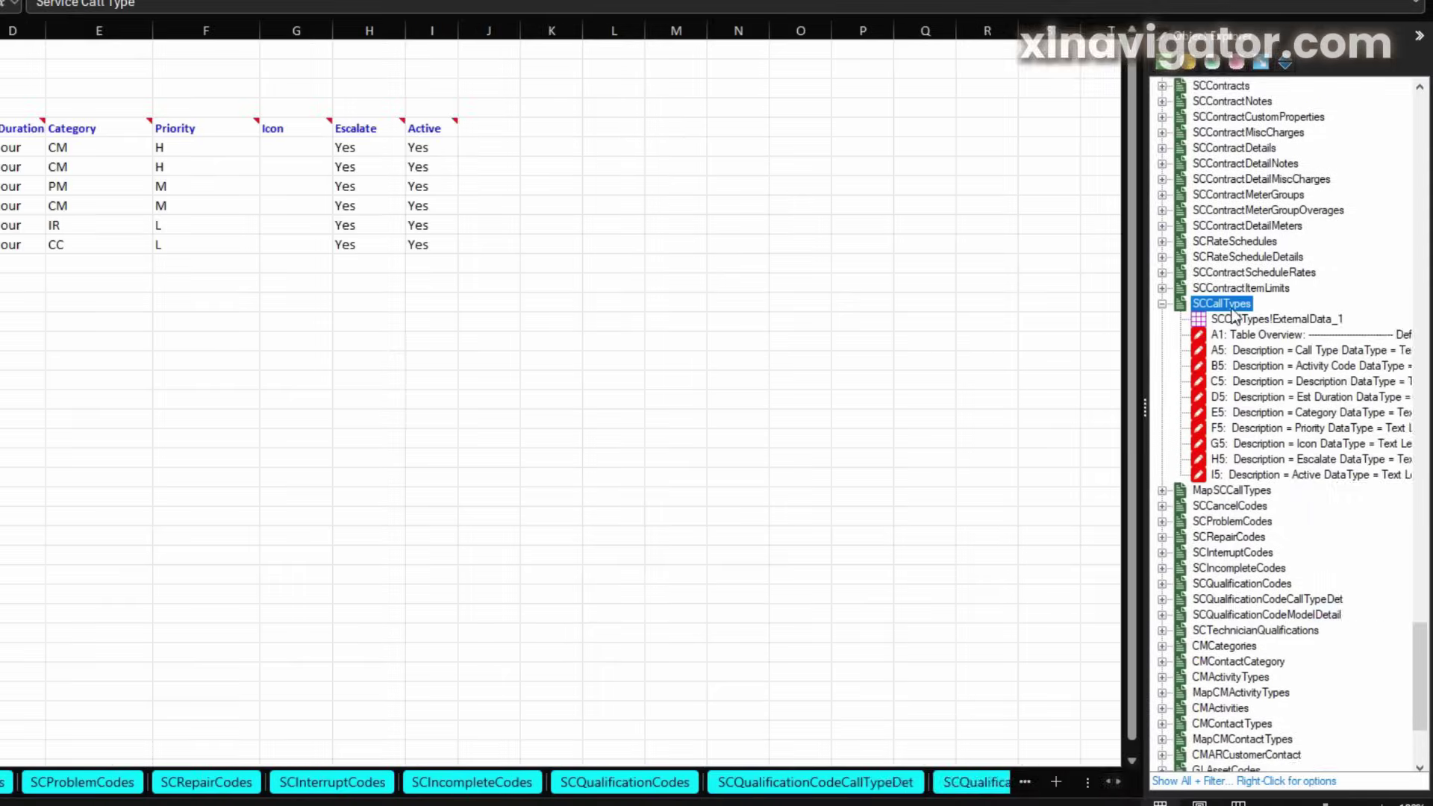
type("Odom")
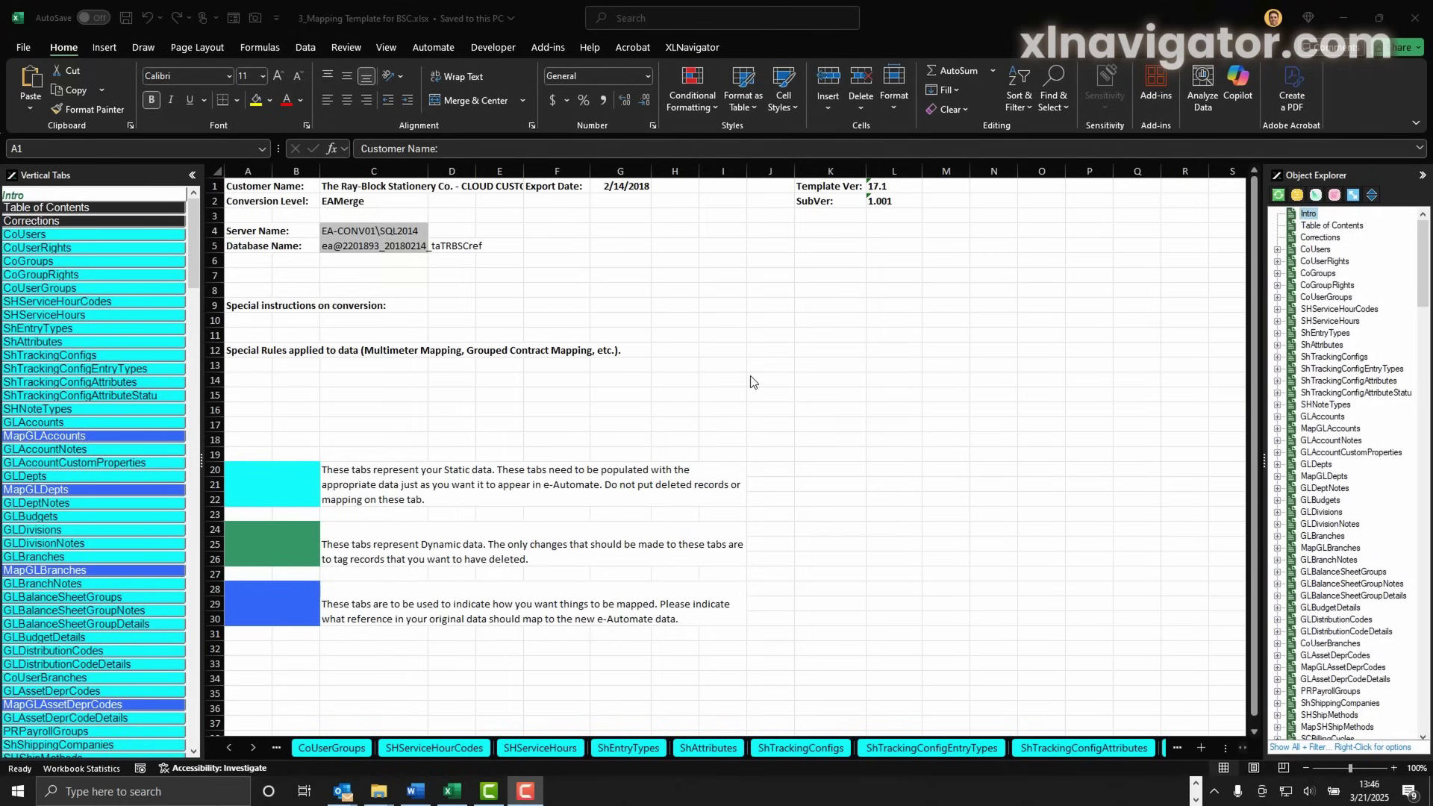
left_click_drag(1423, 252, 1423, 685)
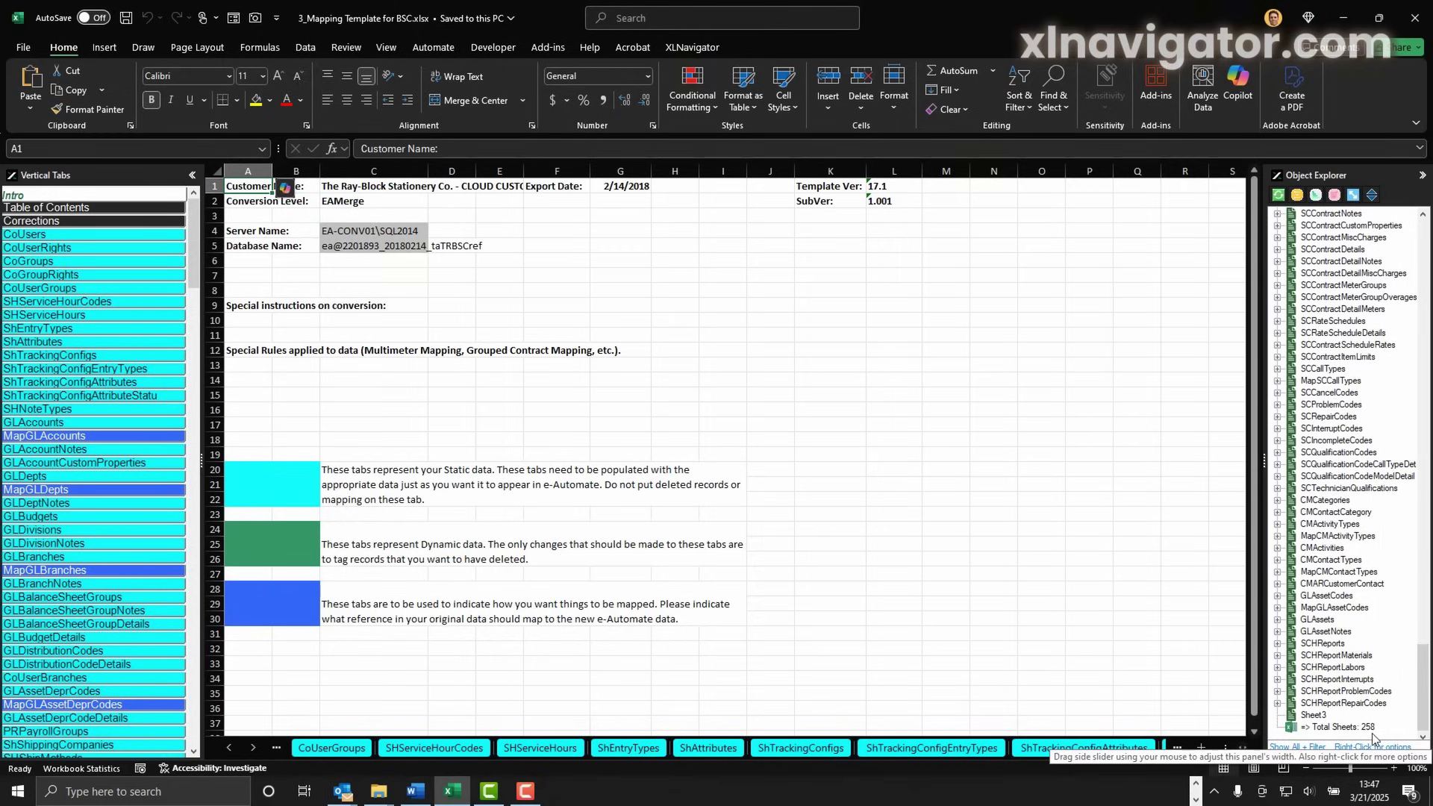
left_click_drag(1423, 689, 1423, 453)
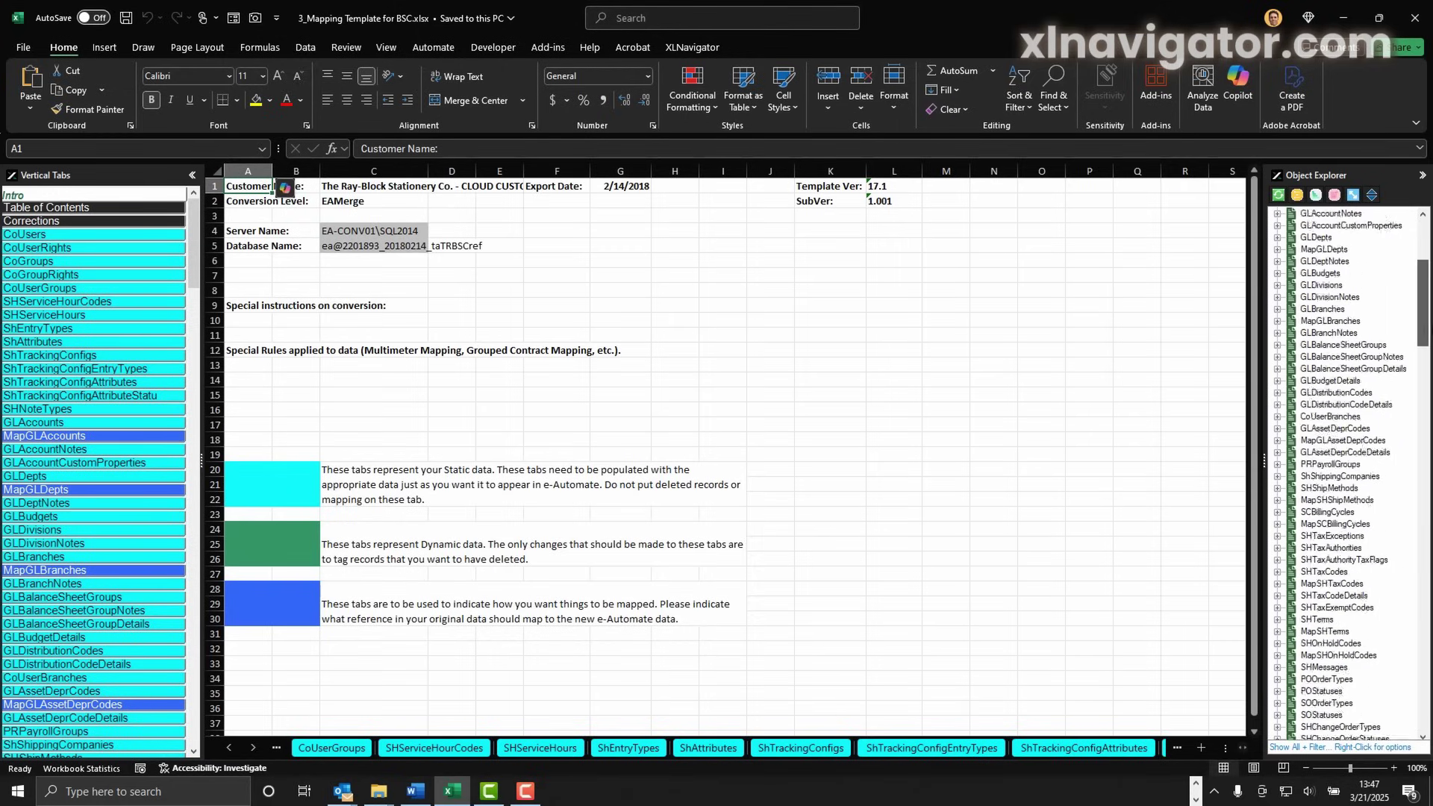
scroll(1333, 336, "up", 10)
scroll(1310, 291, "up", 10)
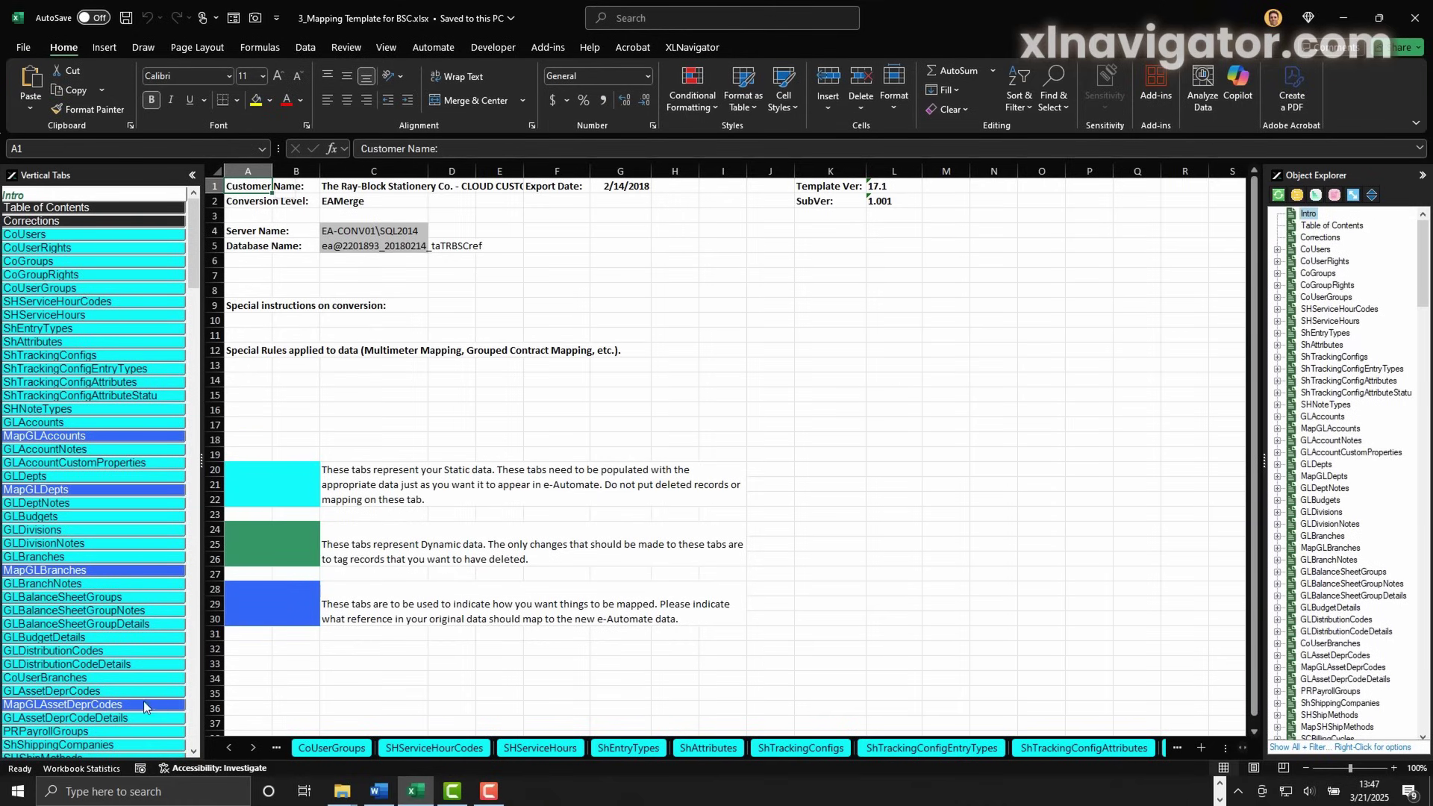
Go via GLAssetDeprCodes to SCContractLeaseNotes and select its ExternalData range A6:D7.
left_click(129, 691)
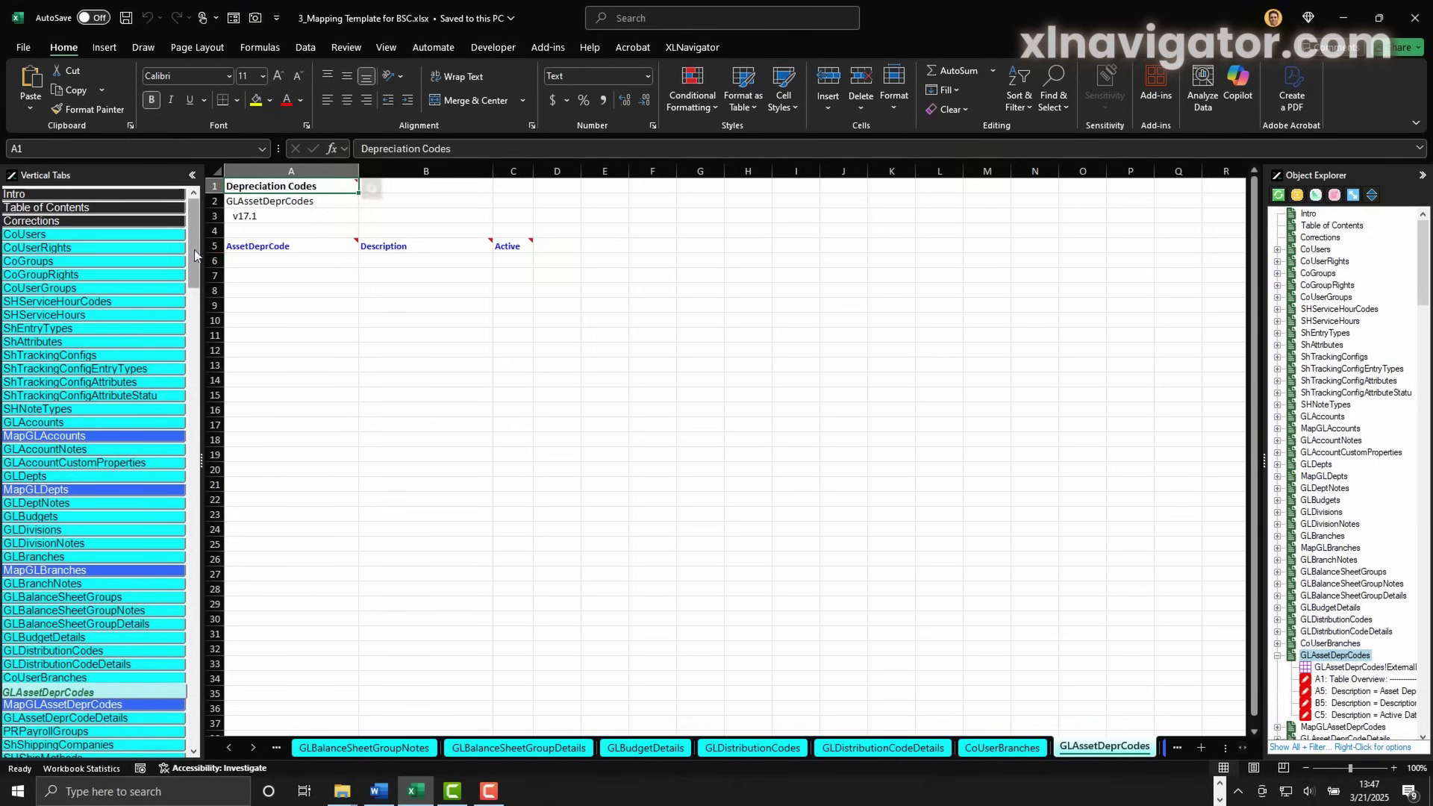
scroll(101, 448, "down", 20)
left_click(102, 665)
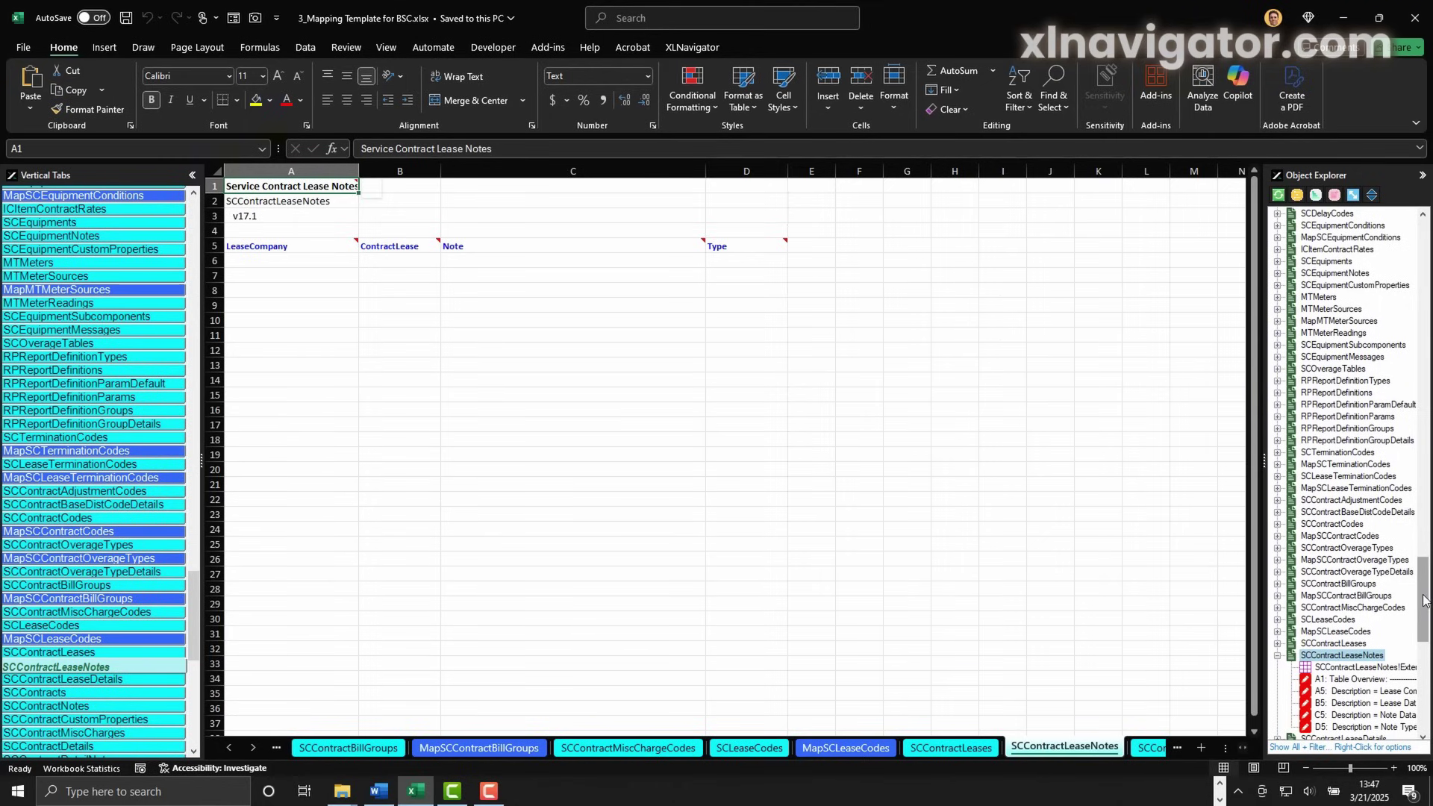
left_click_drag(1423, 599, 1422, 621)
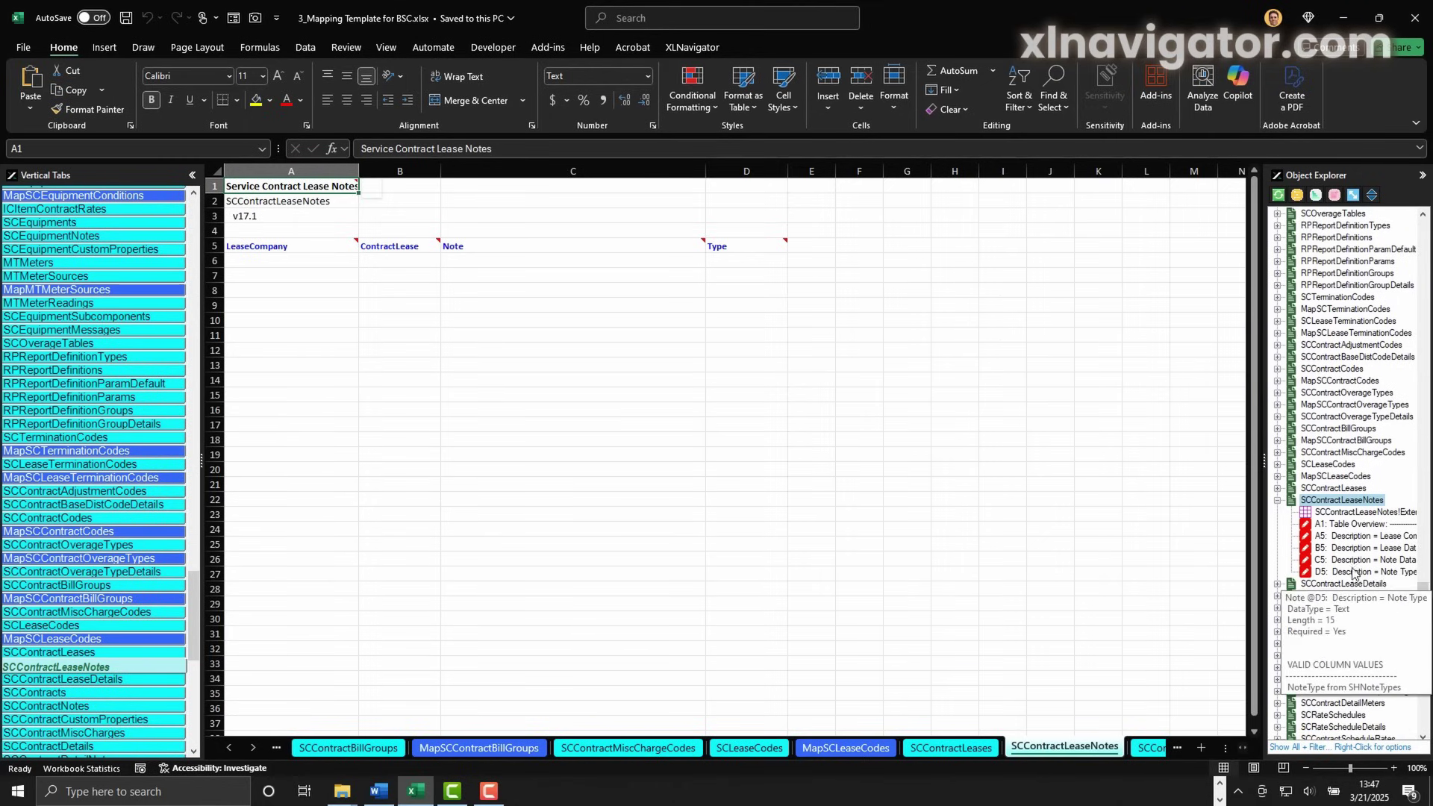
left_click(1357, 512)
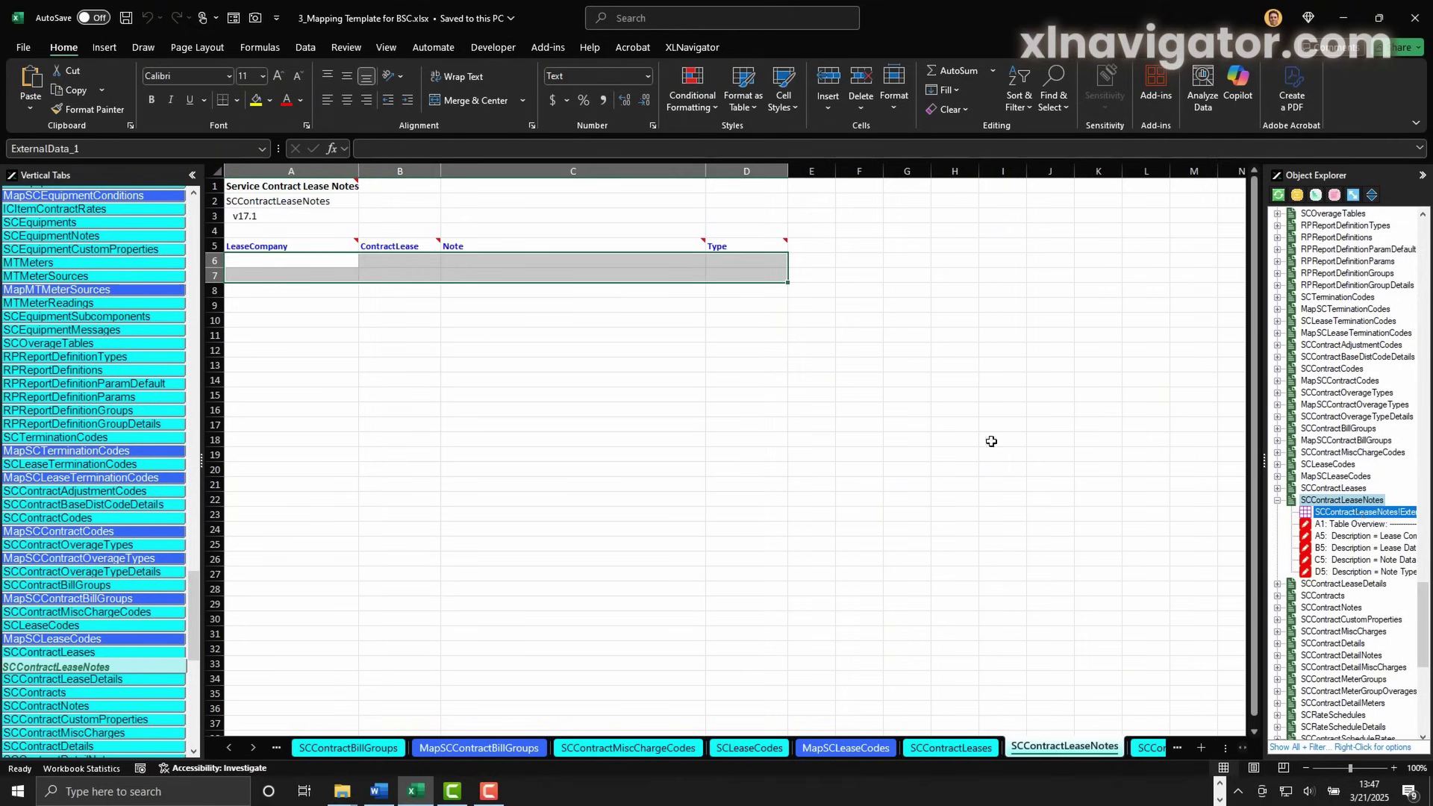
Scroll the sheet tabs and activate CMARCustomerContact from the all-sheets list.
left_click(254, 753)
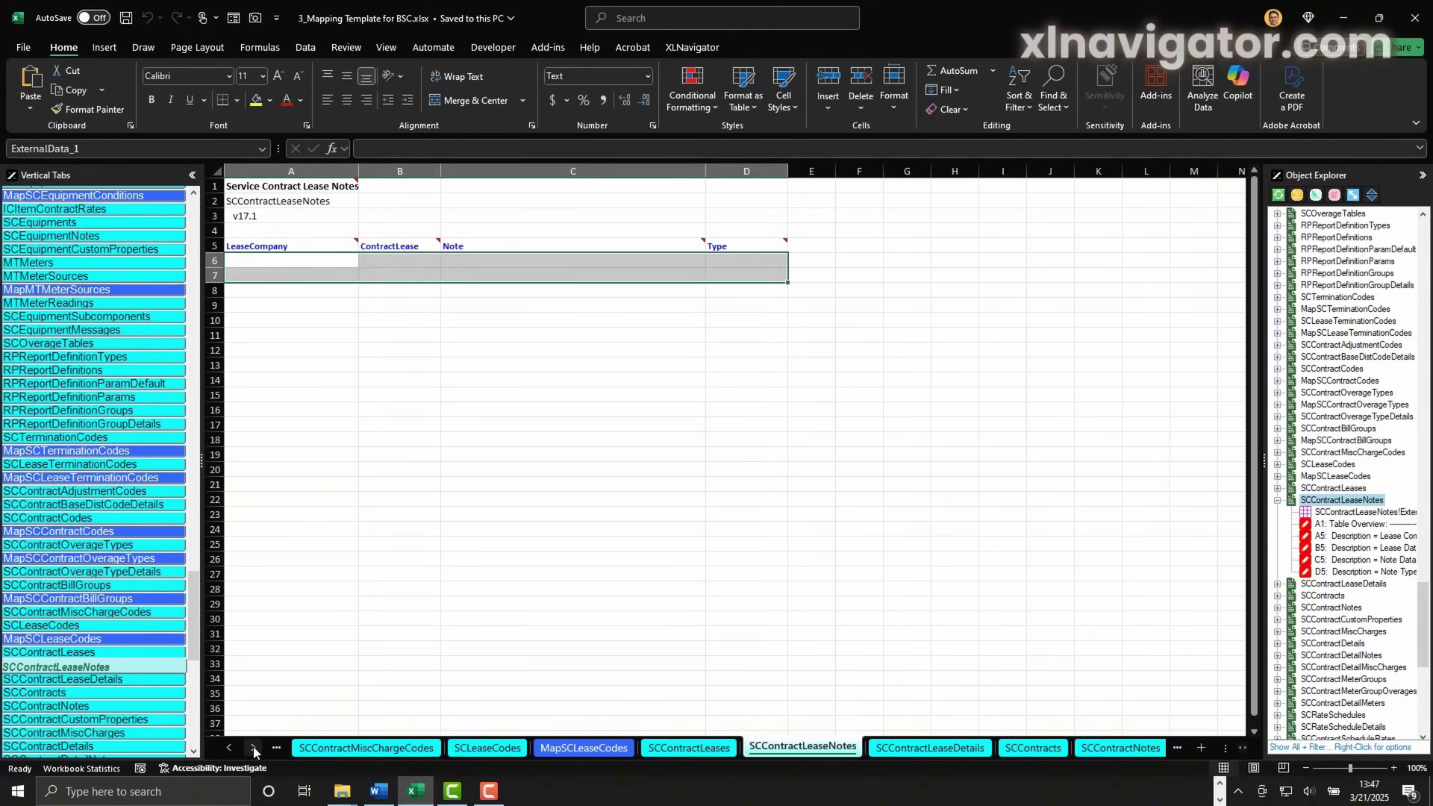
left_click(254, 753)
left_click(254, 752)
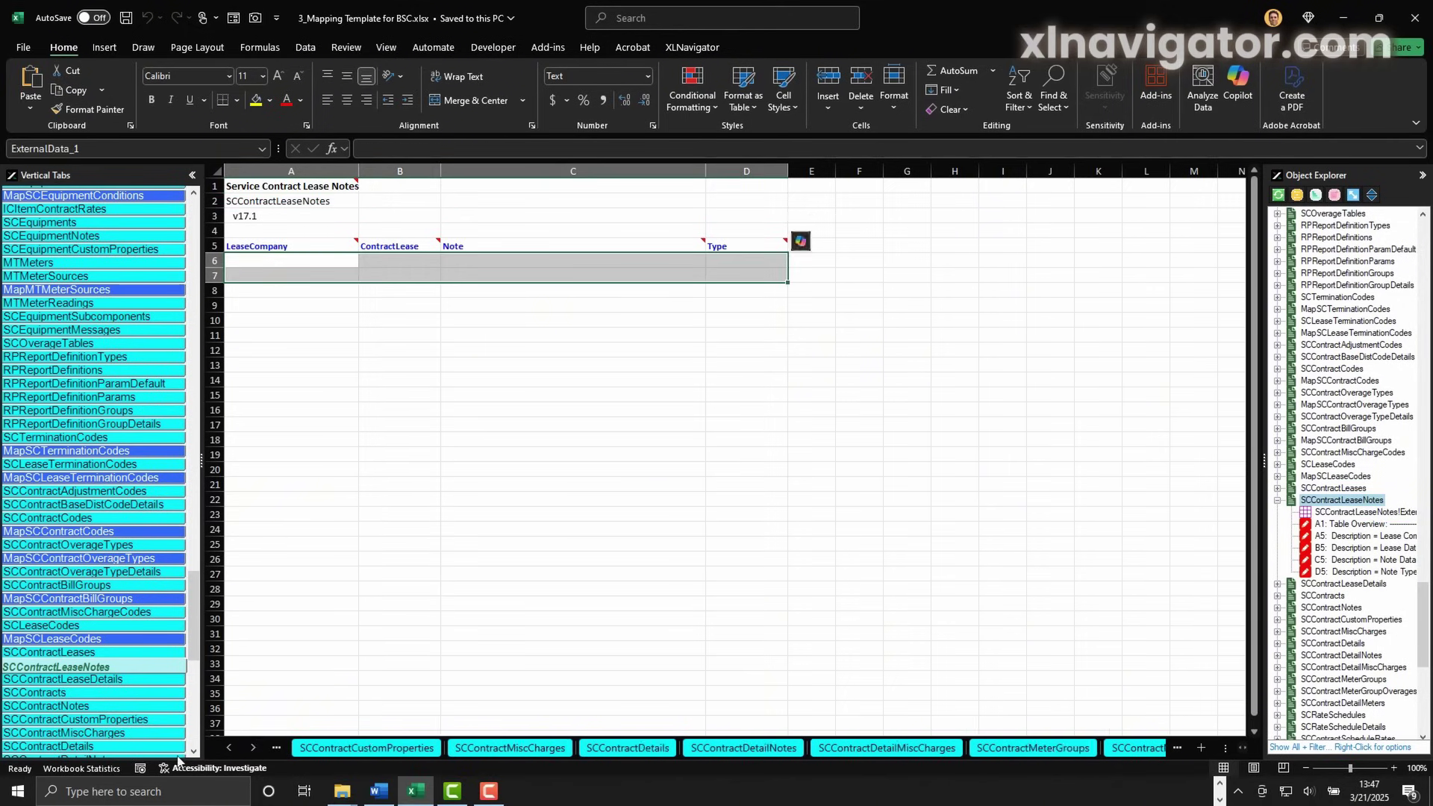
right_click(220, 750)
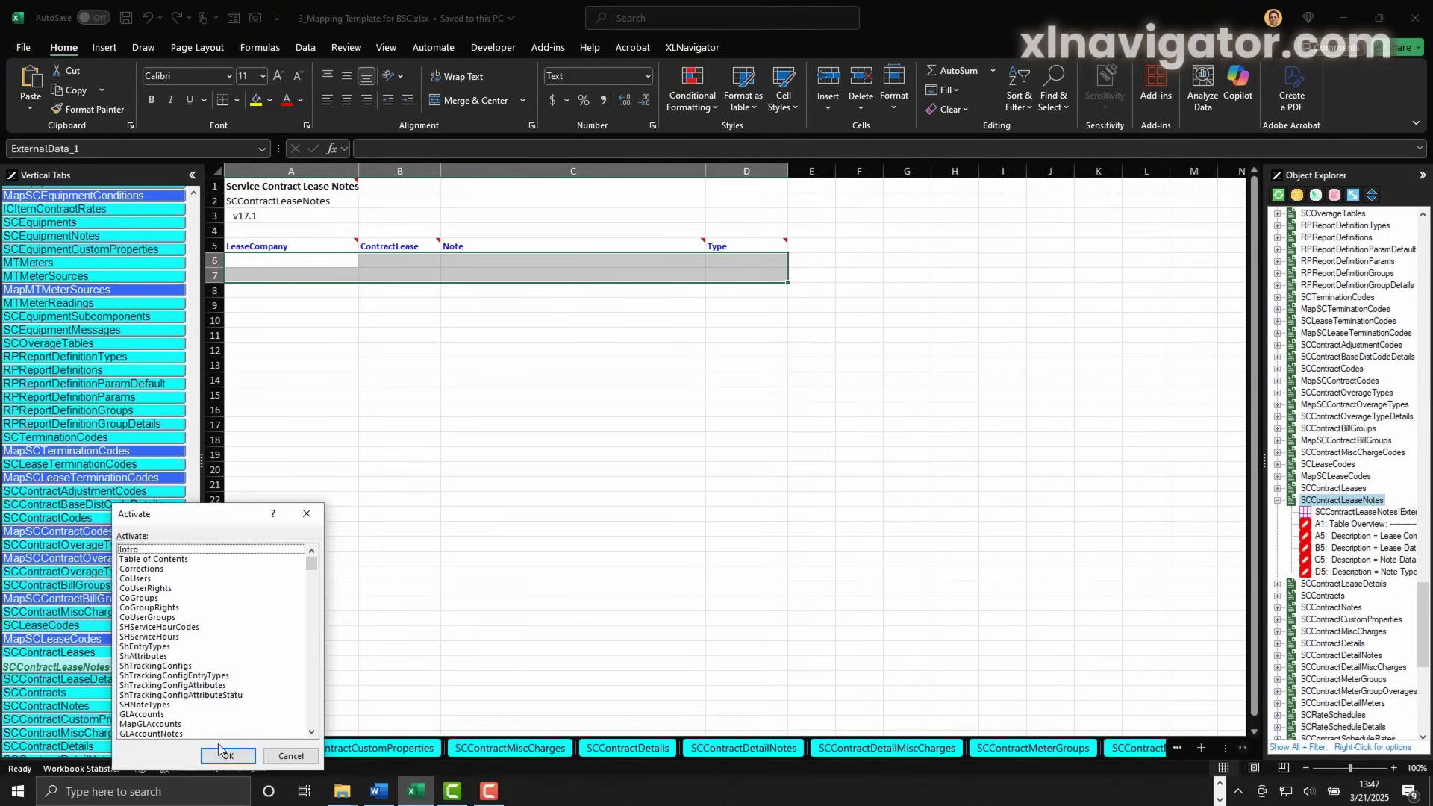
scroll(287, 587, "down", 5)
scroll(295, 670, "down", 5)
scroll(295, 670, "down", 5)
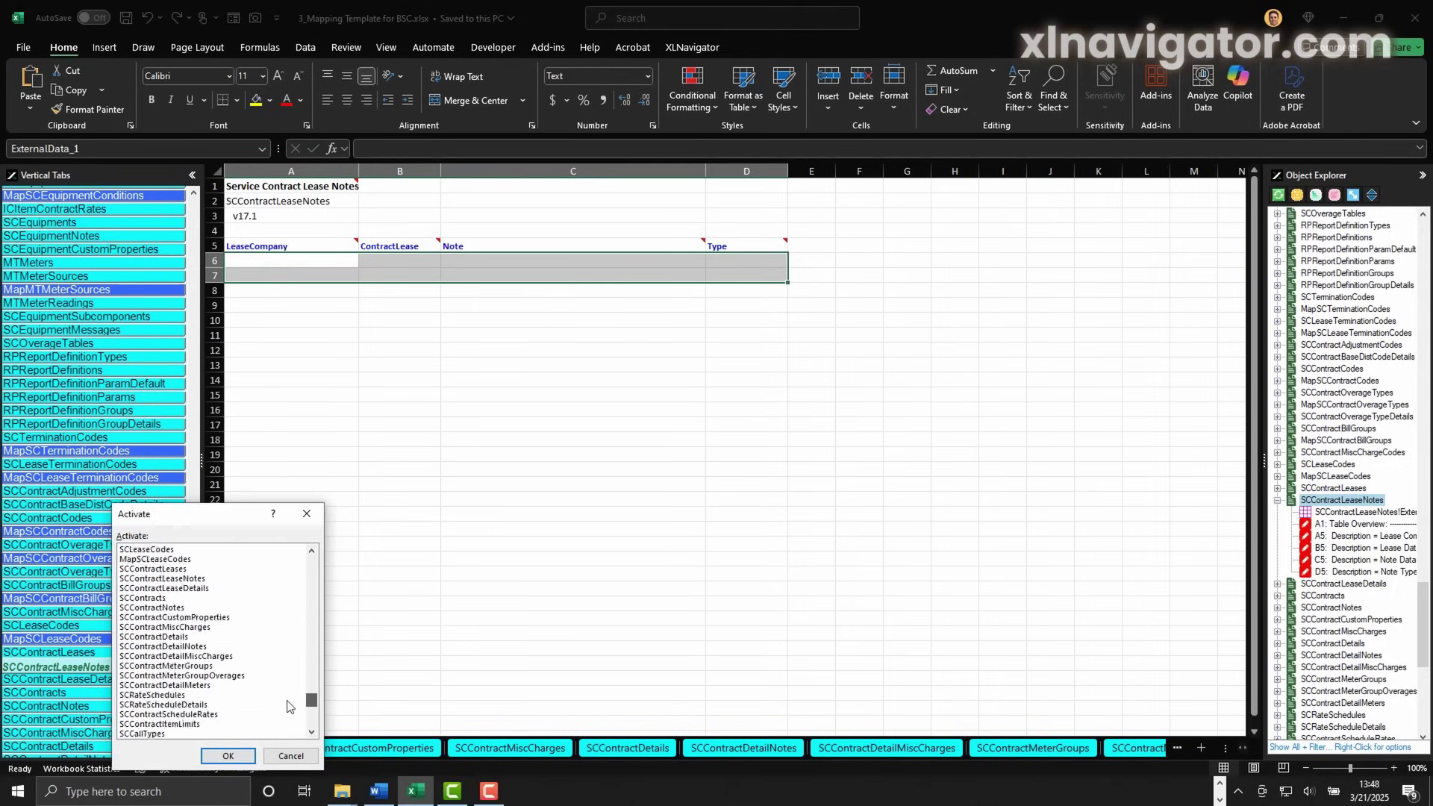
scroll(288, 698, "down", 5)
scroll(282, 716, "down", 3)
left_click(212, 675)
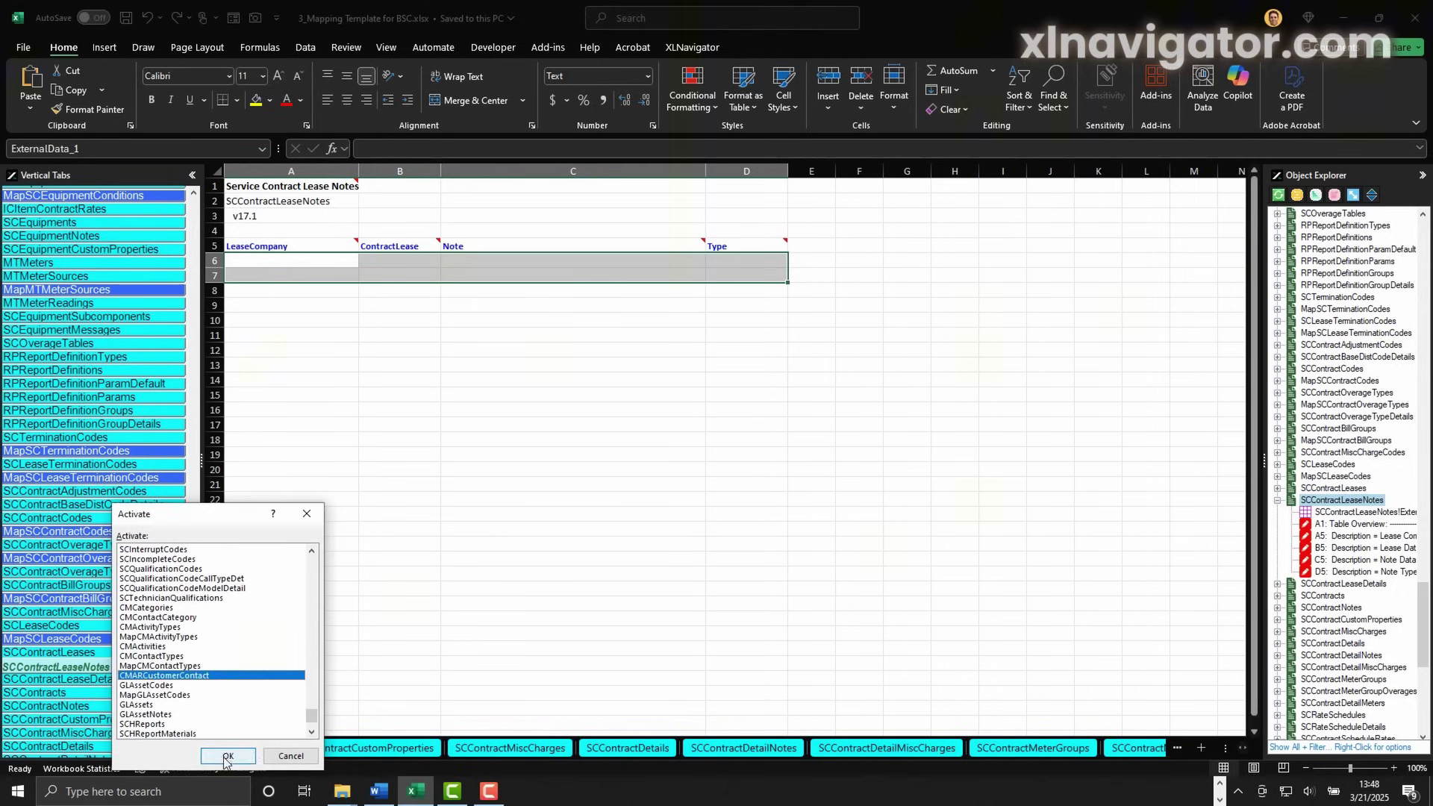
left_click(228, 758)
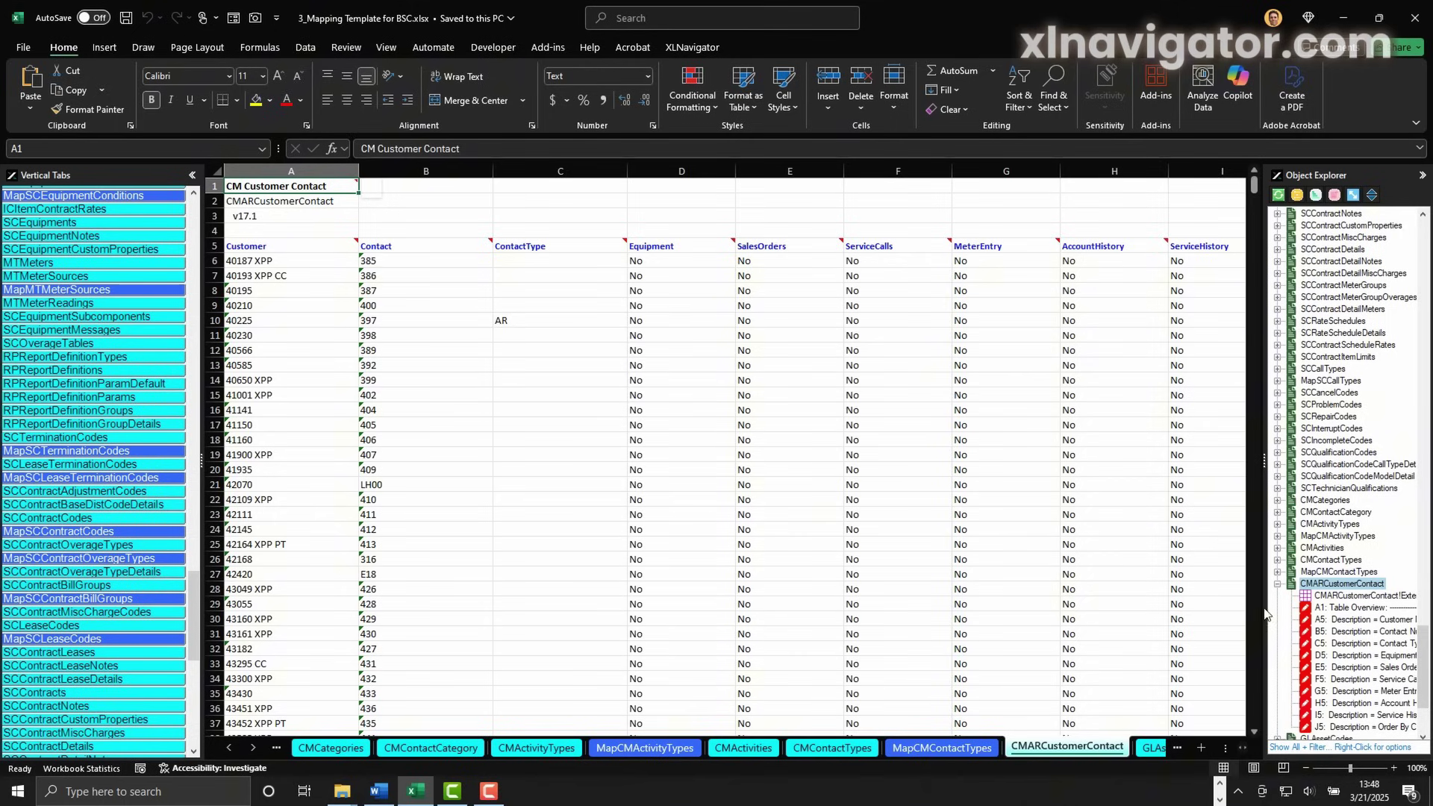
Widen the Object Explorer and focus its footer filter box for a text search.
left_click_drag(1265, 614, 1164, 604)
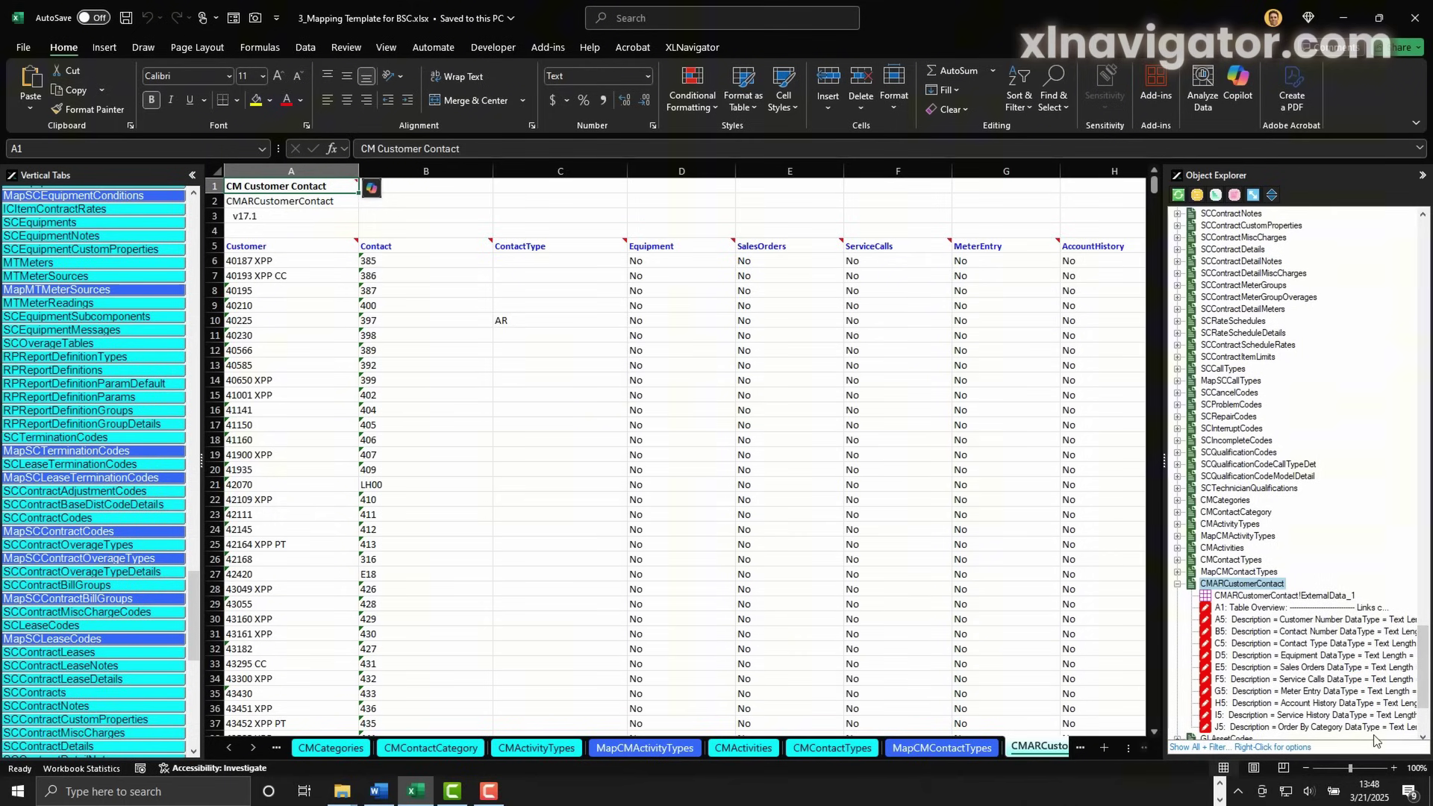
left_click(1242, 746)
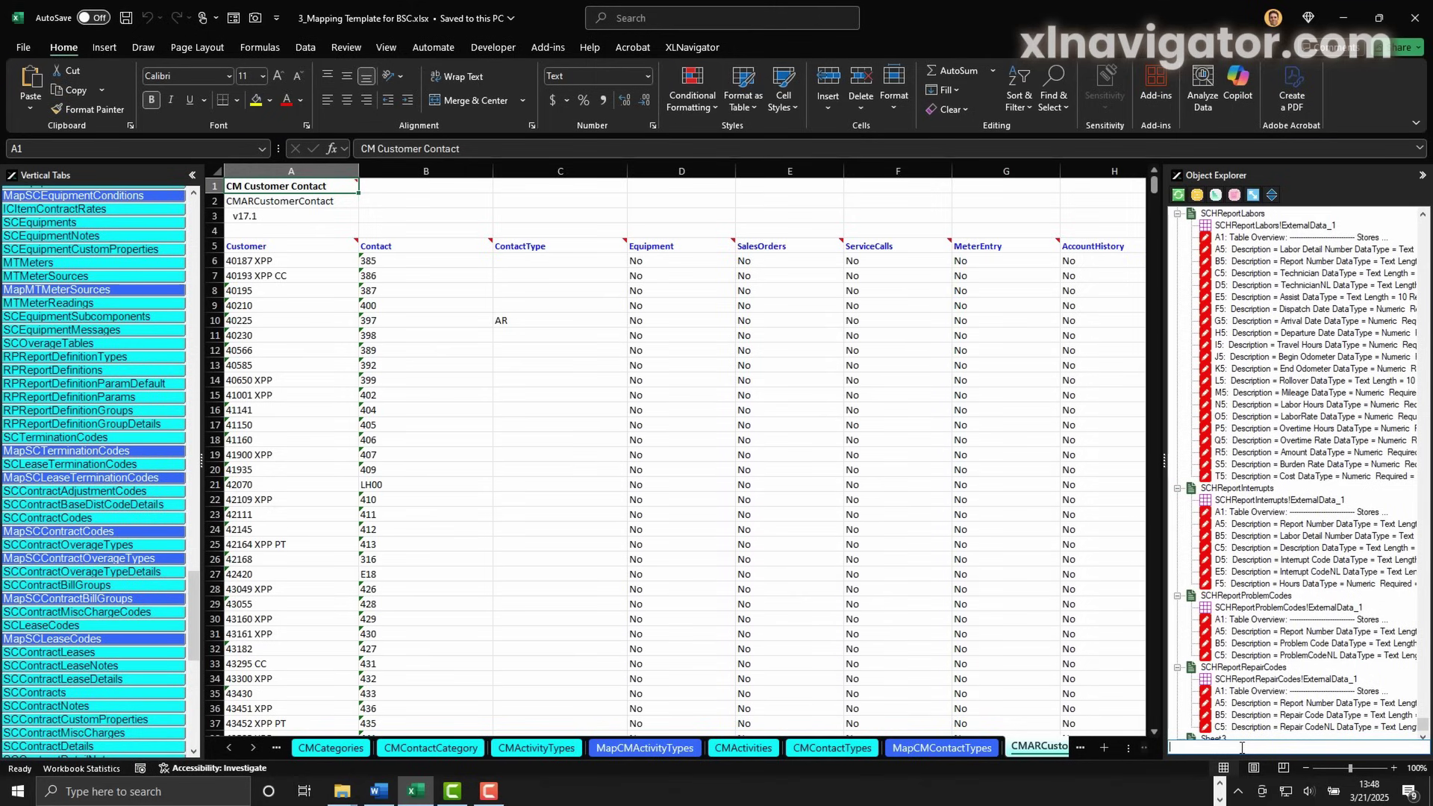
type("Cust")
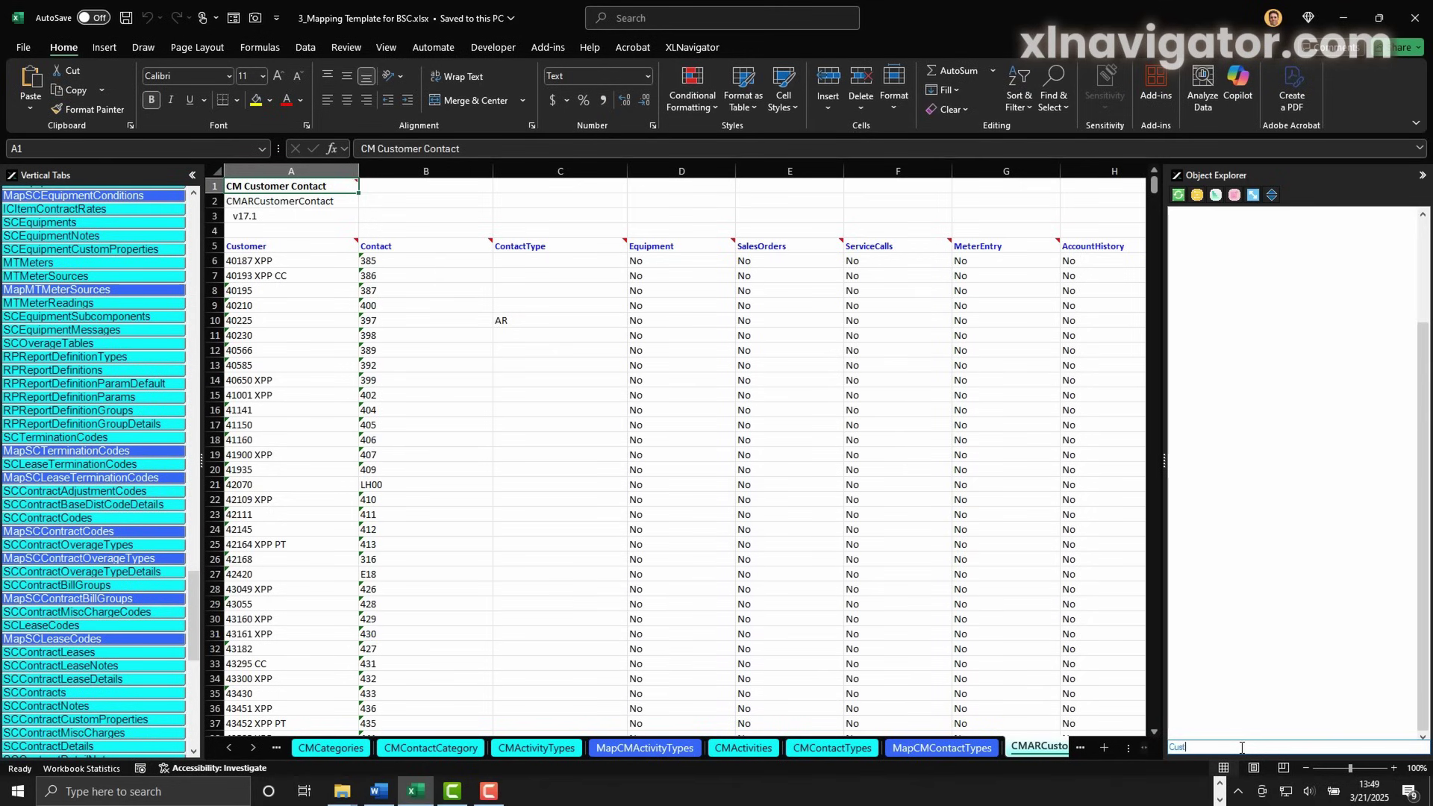
type("omer")
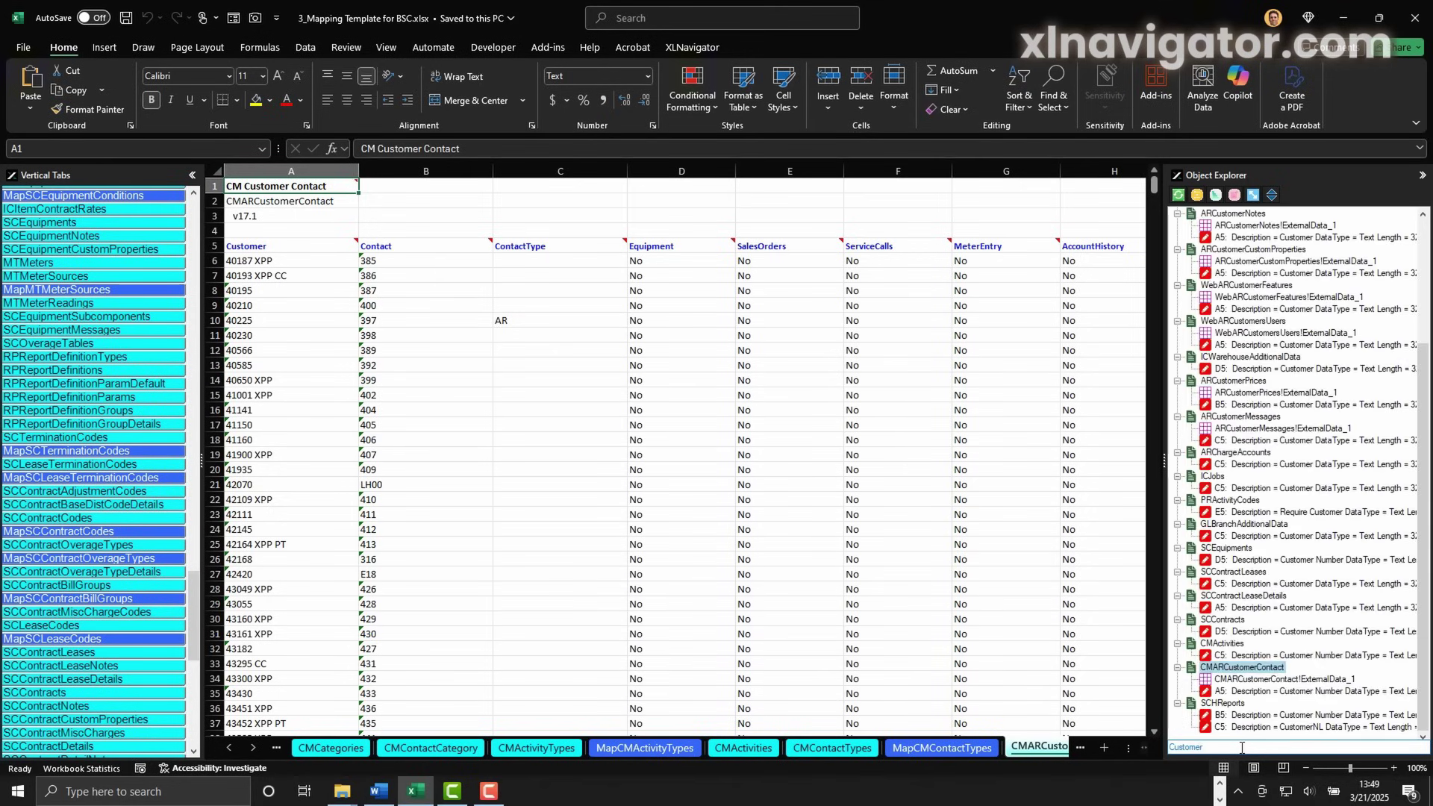
type(" Number")
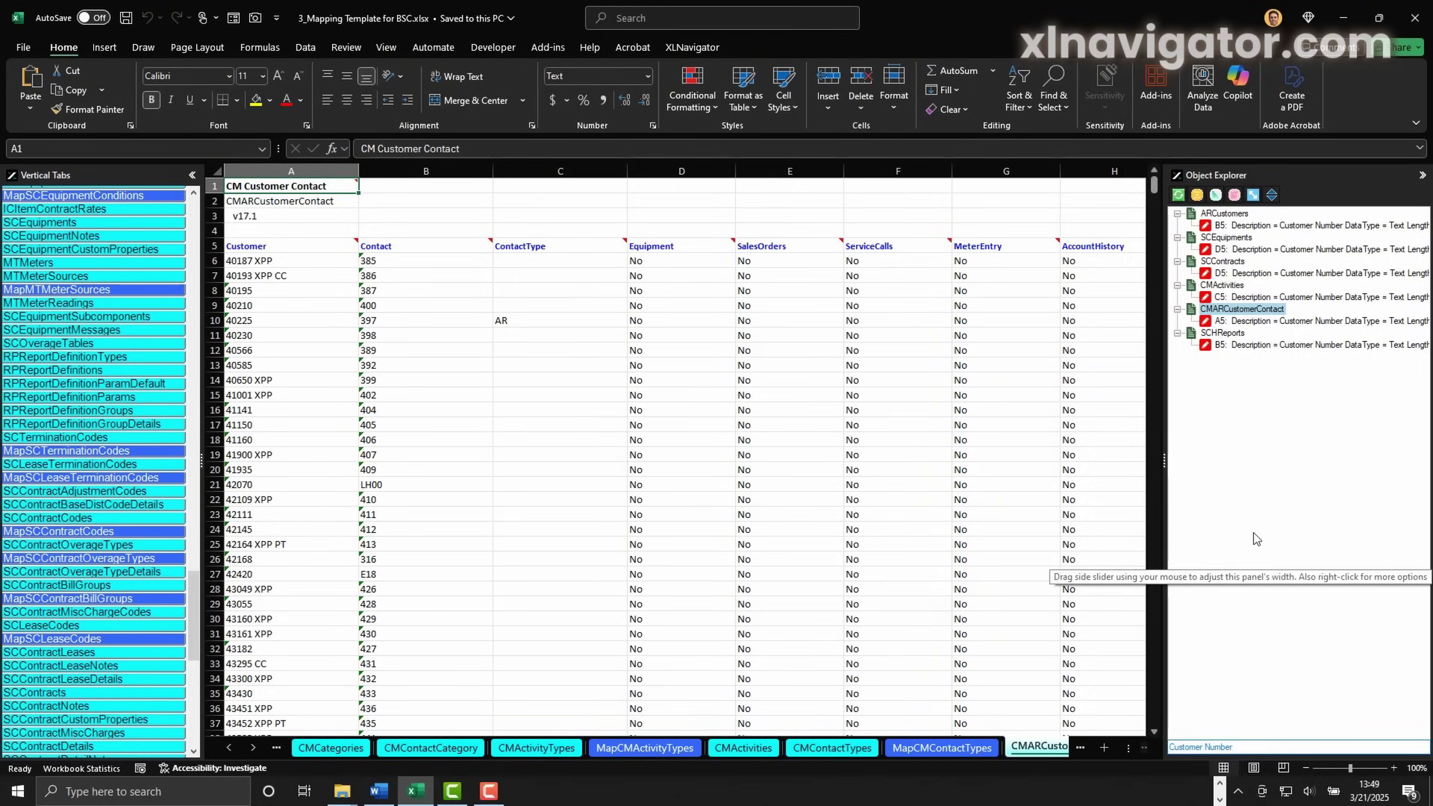
Jump to Customer Number notes on ARCustomers, CMARCustomerContact and SCEquipments, then reactivate SCEquipments.
left_click(1290, 227)
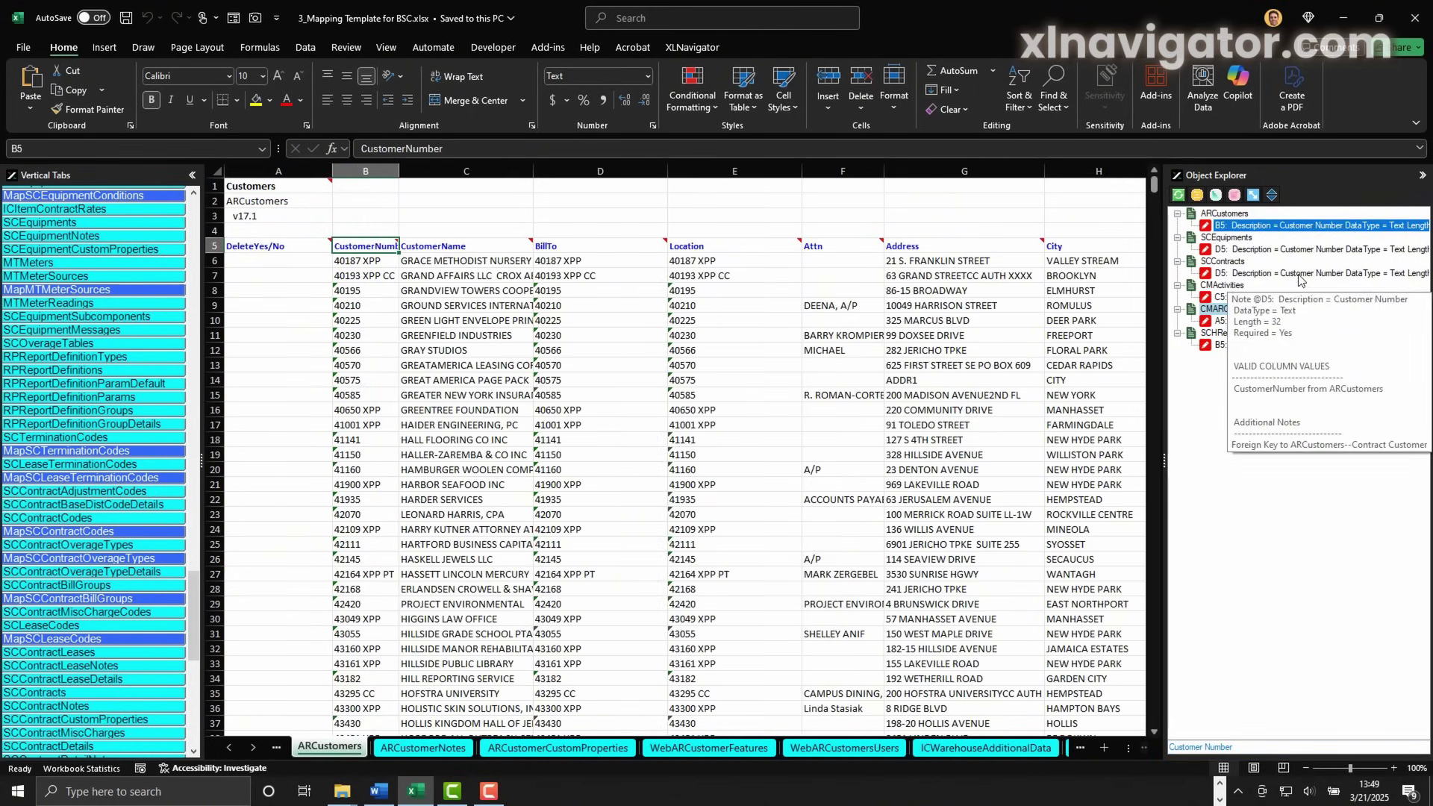
mouse_move(365, 245)
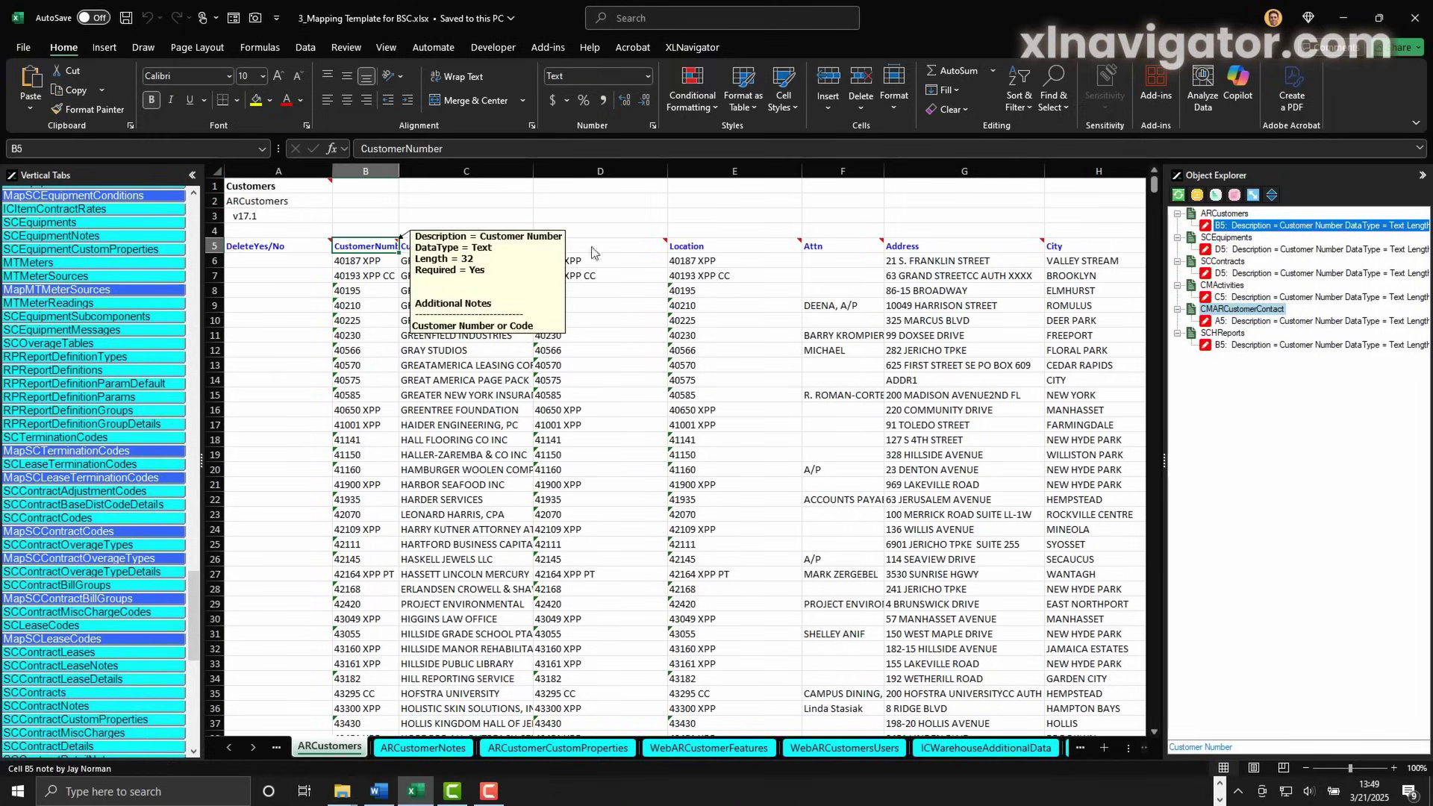
left_click(1281, 322)
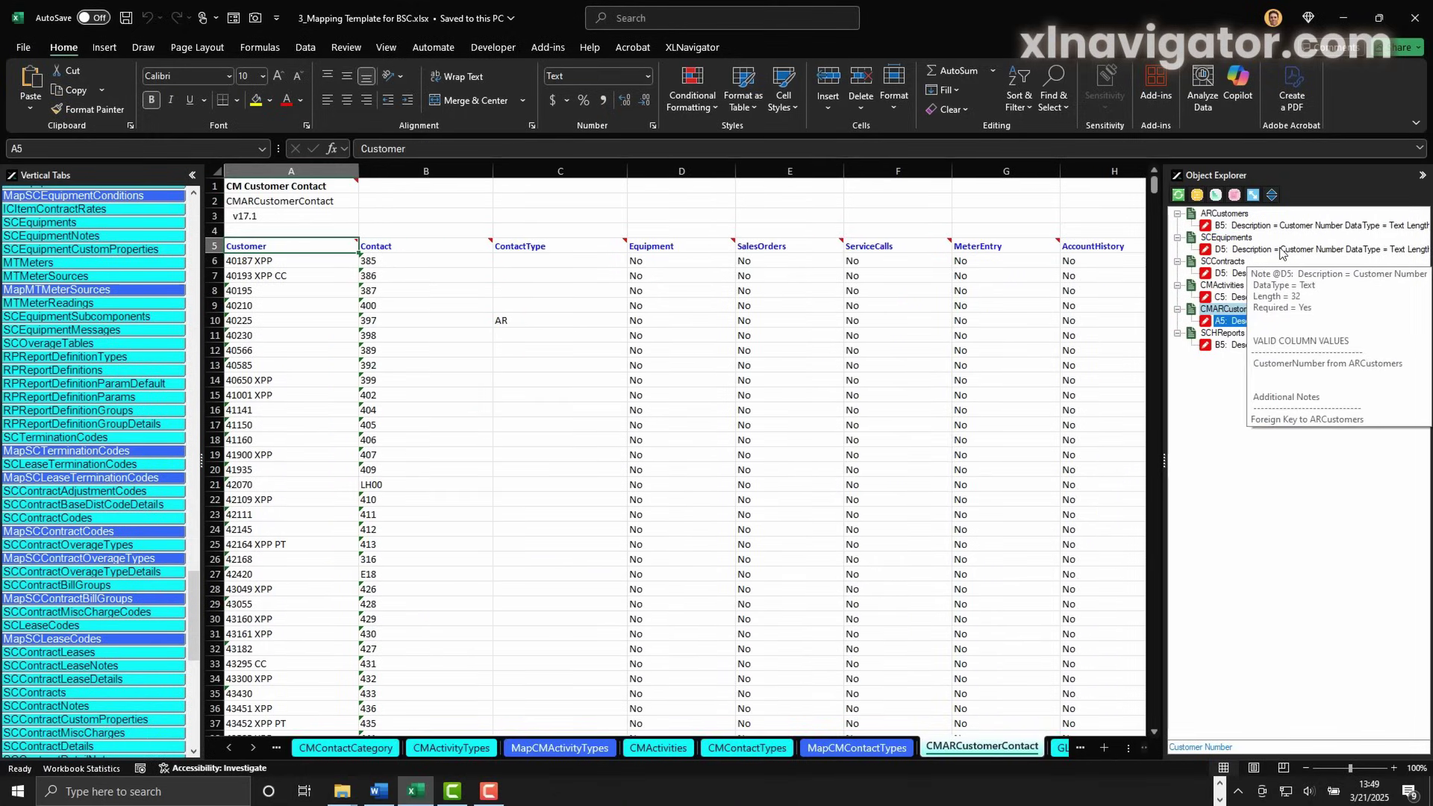
left_click(1281, 250)
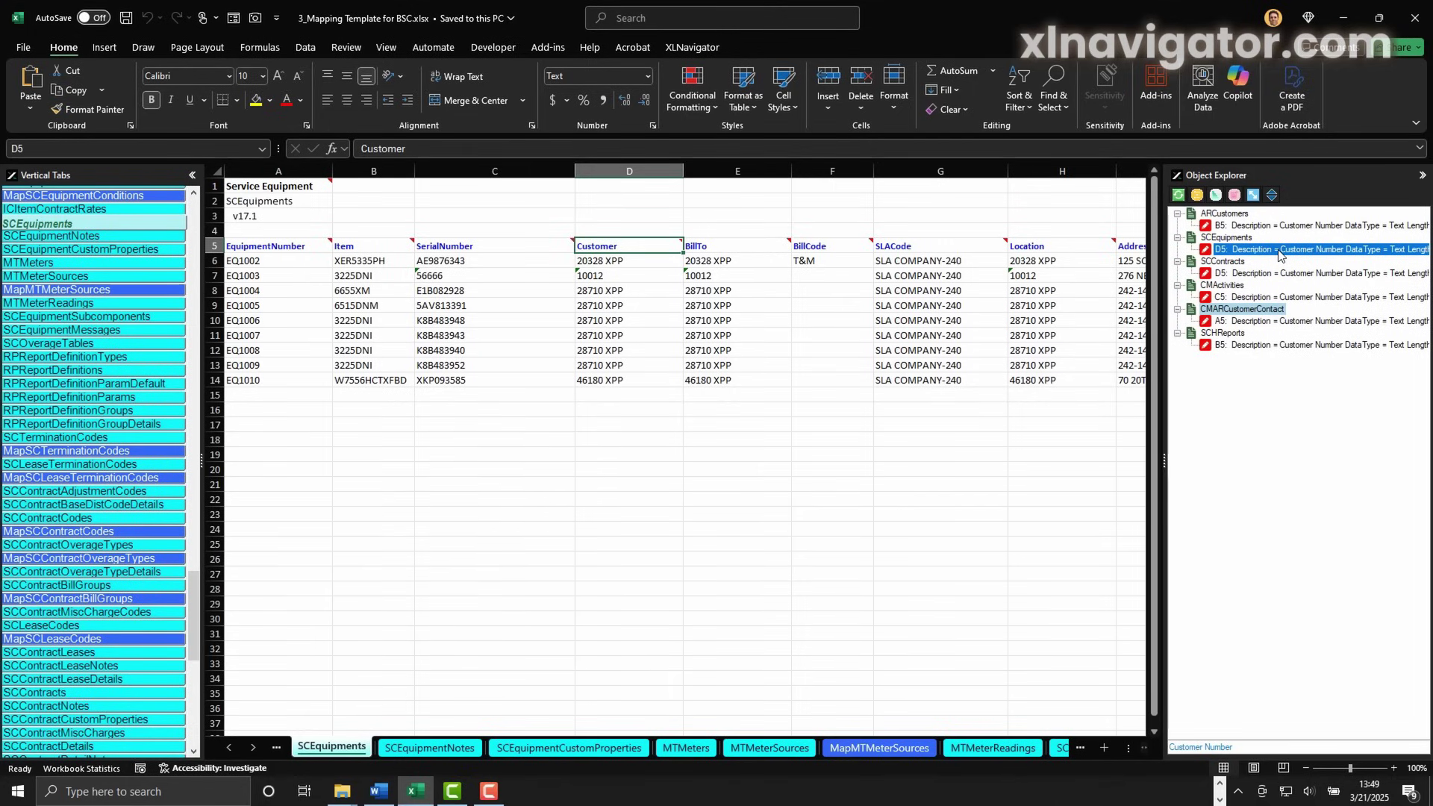
left_click(92, 370)
left_click(79, 225)
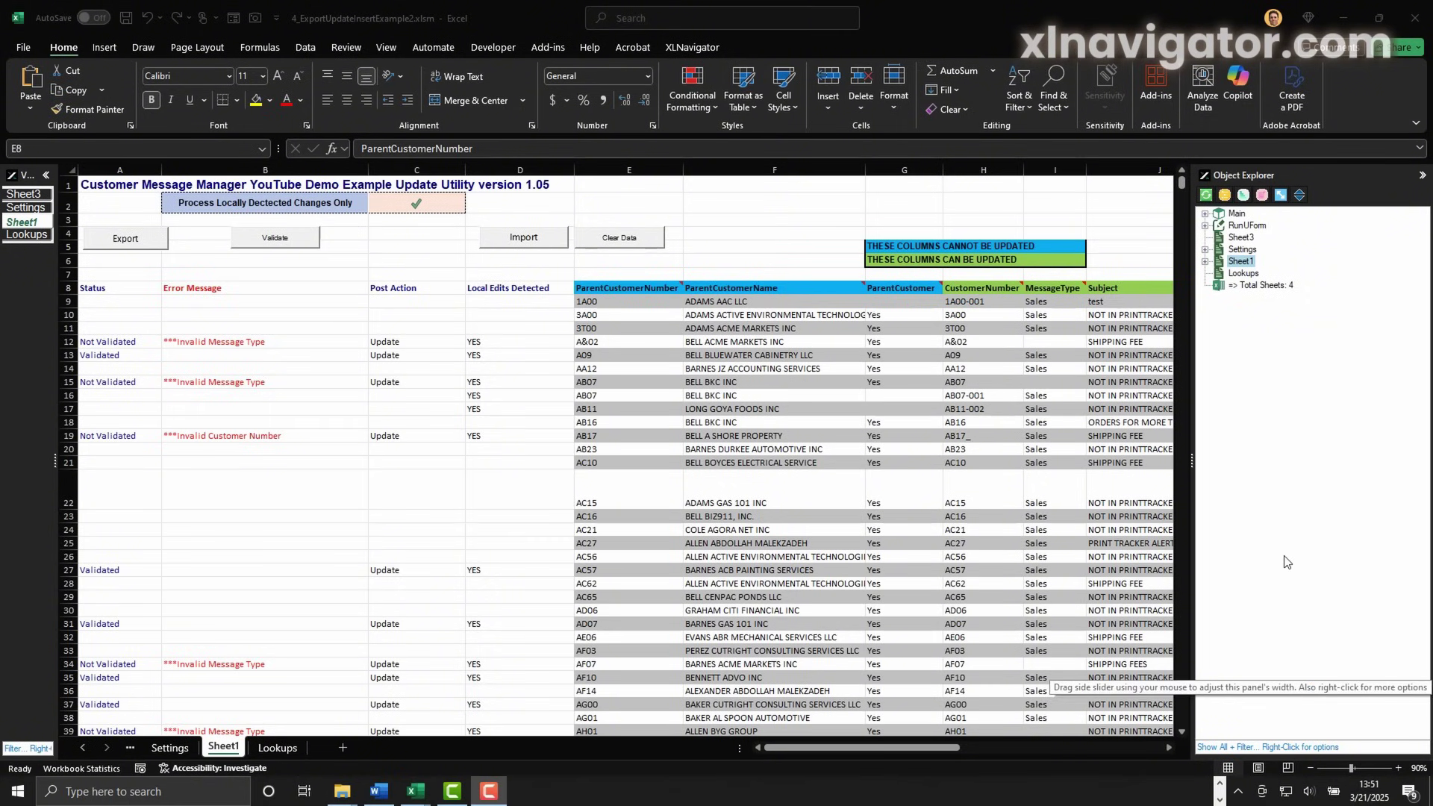
Expand the entire 4_ExportUpdateInsertExample2.xlsm object tree to show procedures and cell notes.
left_click(1246, 747)
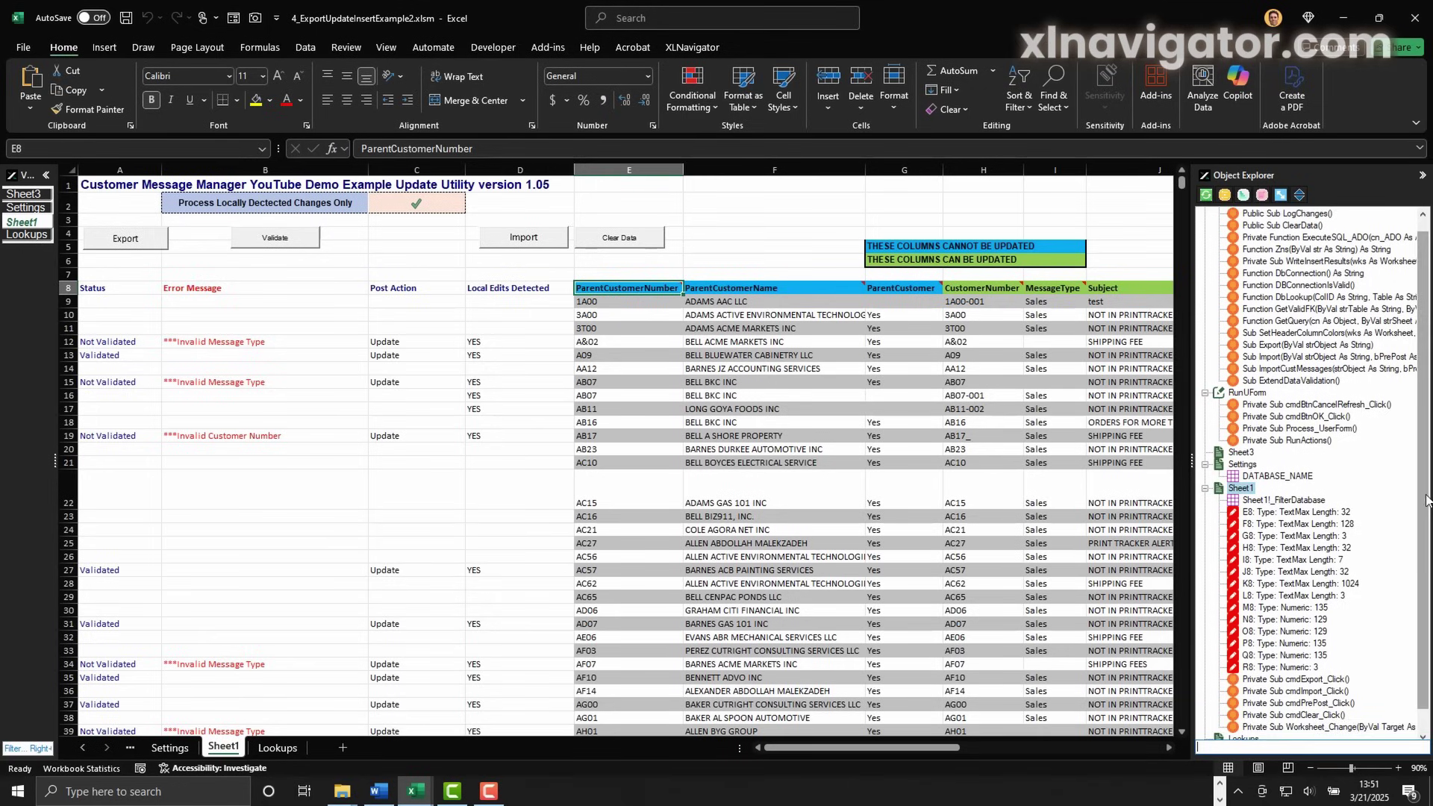
scroll(1428, 392, "up", 1)
Filter the Object Explorer tree to VBA Macros only and hide the filter options.
left_click(1225, 196)
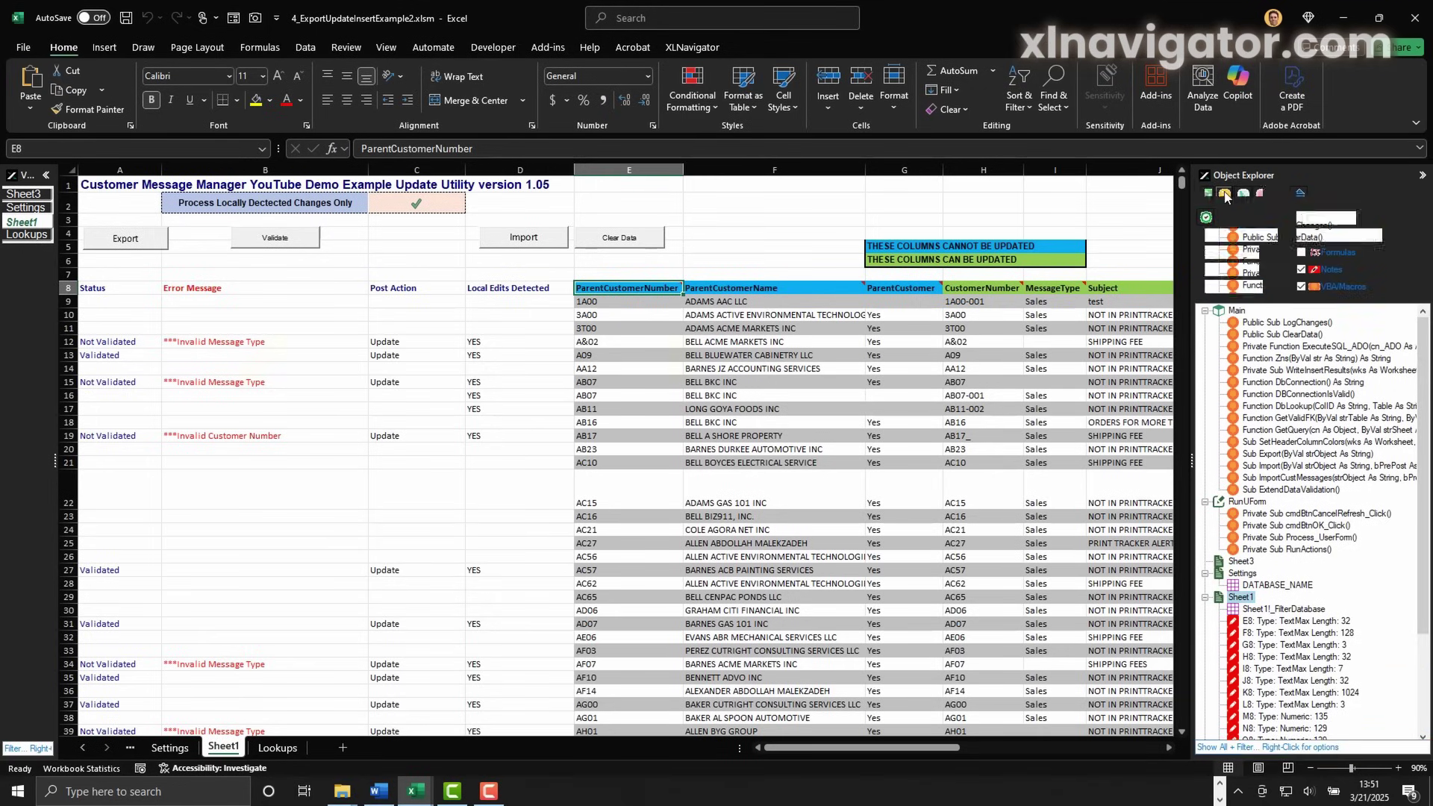
left_click(1206, 220)
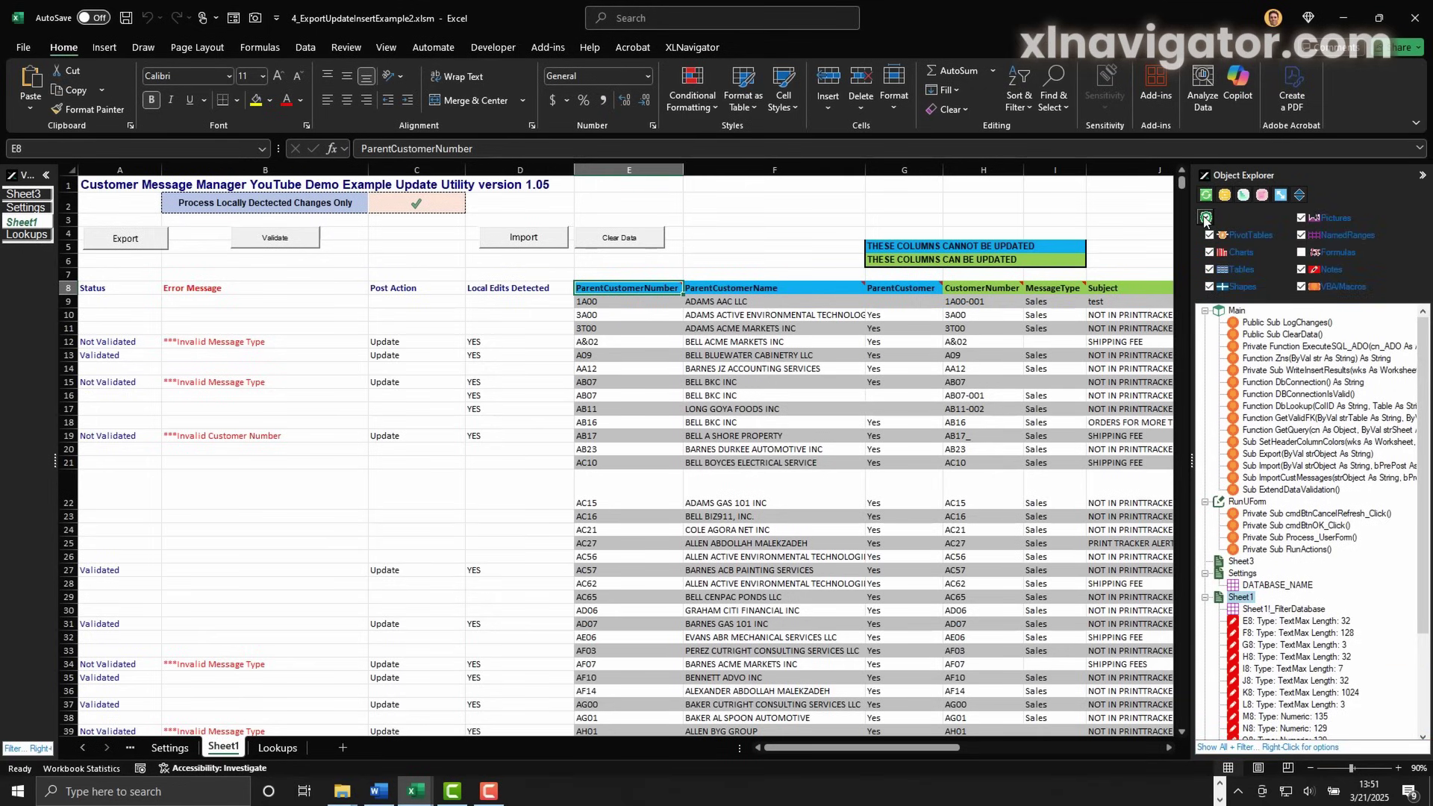
left_click(1205, 217)
left_click(1224, 194)
left_click(1228, 197)
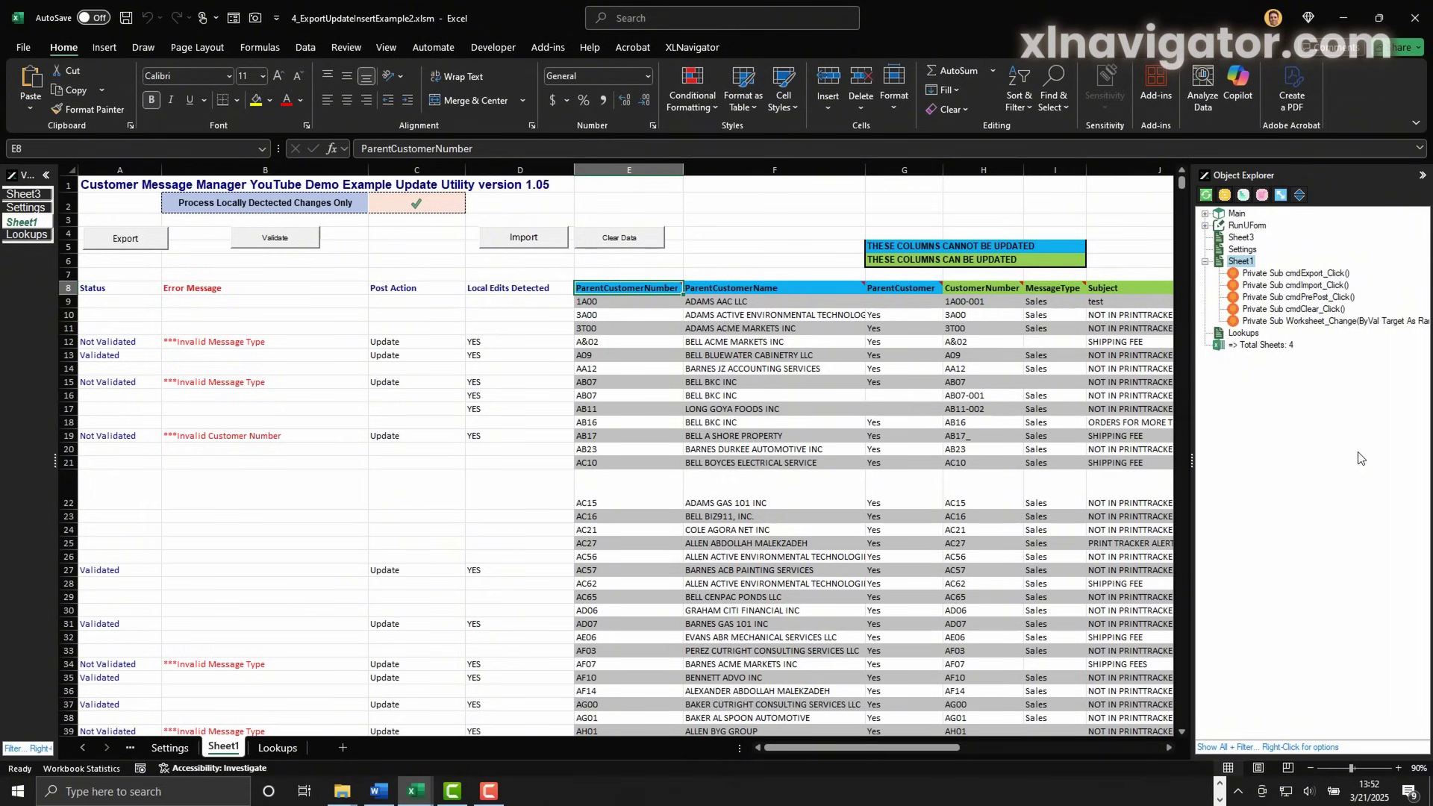
Search the code for 'Que', open the GetQuery function, then clear the search.
left_click(1242, 747)
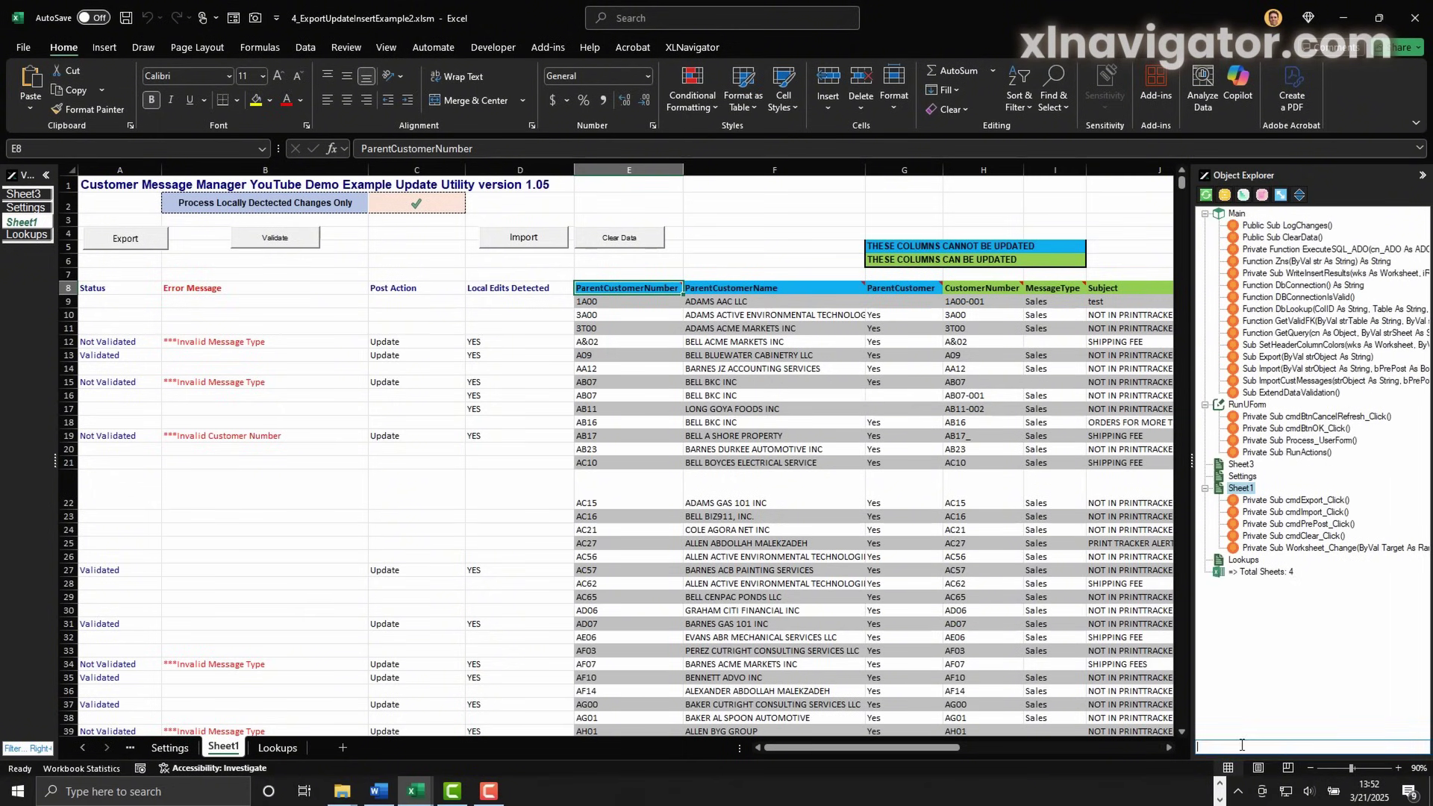
type("Que")
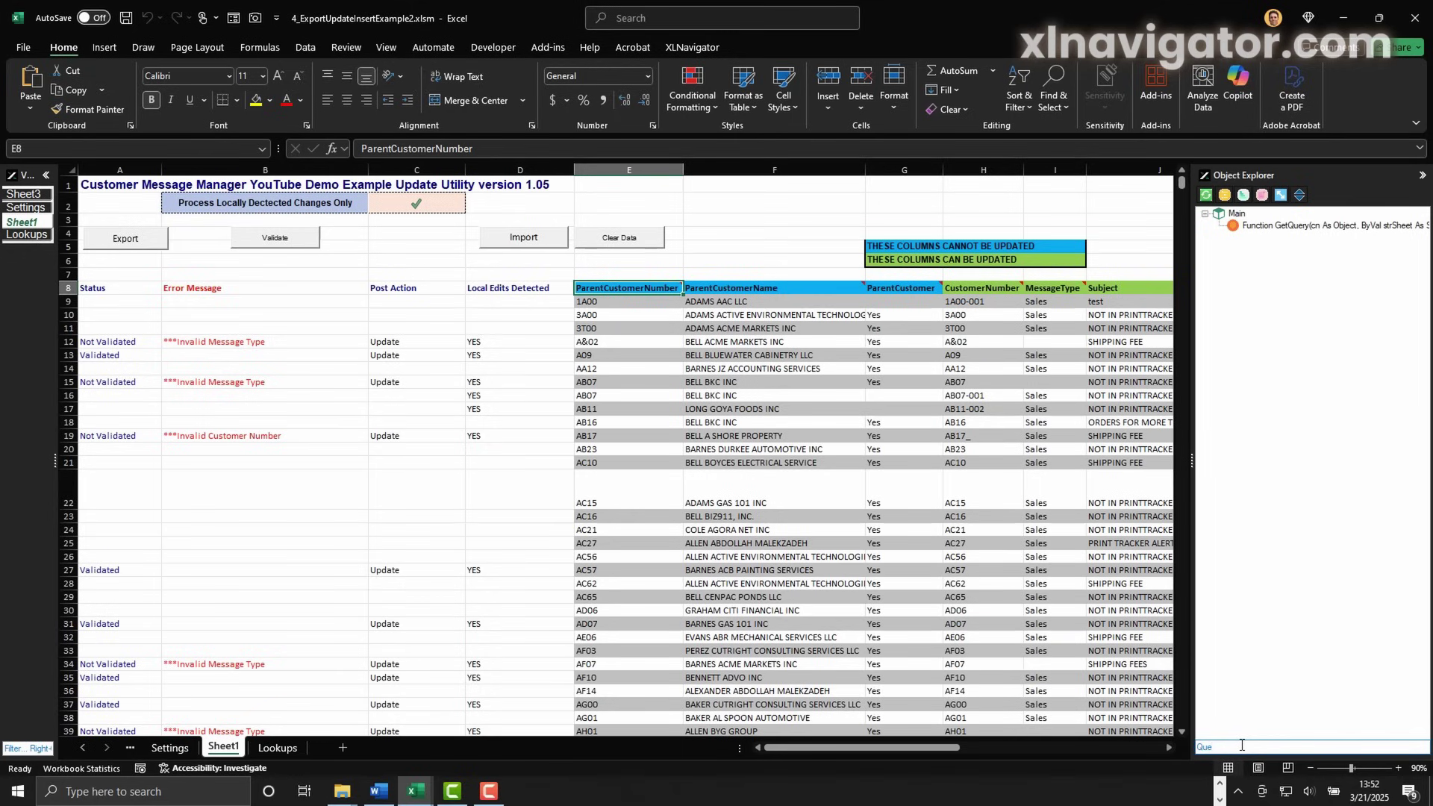
double_click(1307, 230)
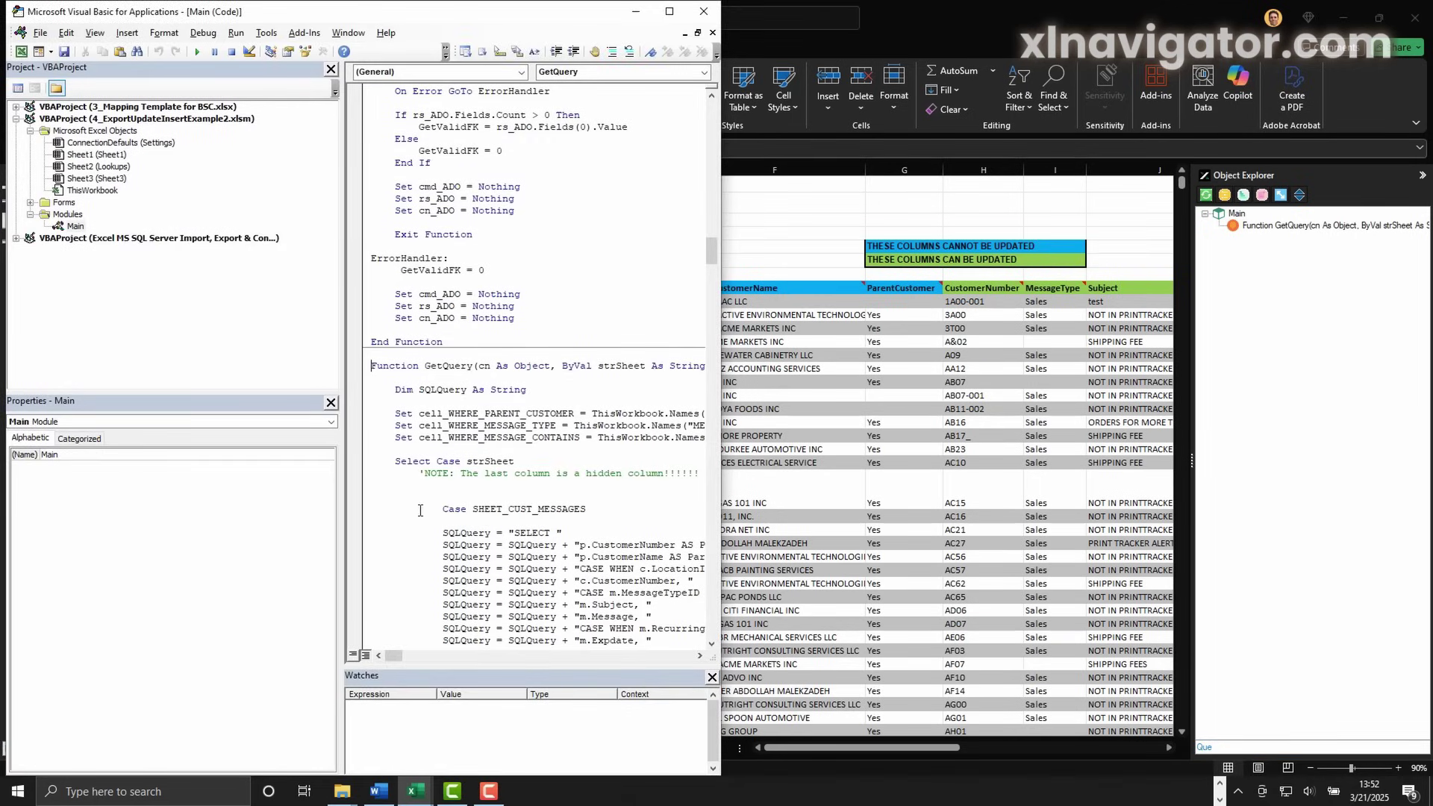
left_click(1257, 745)
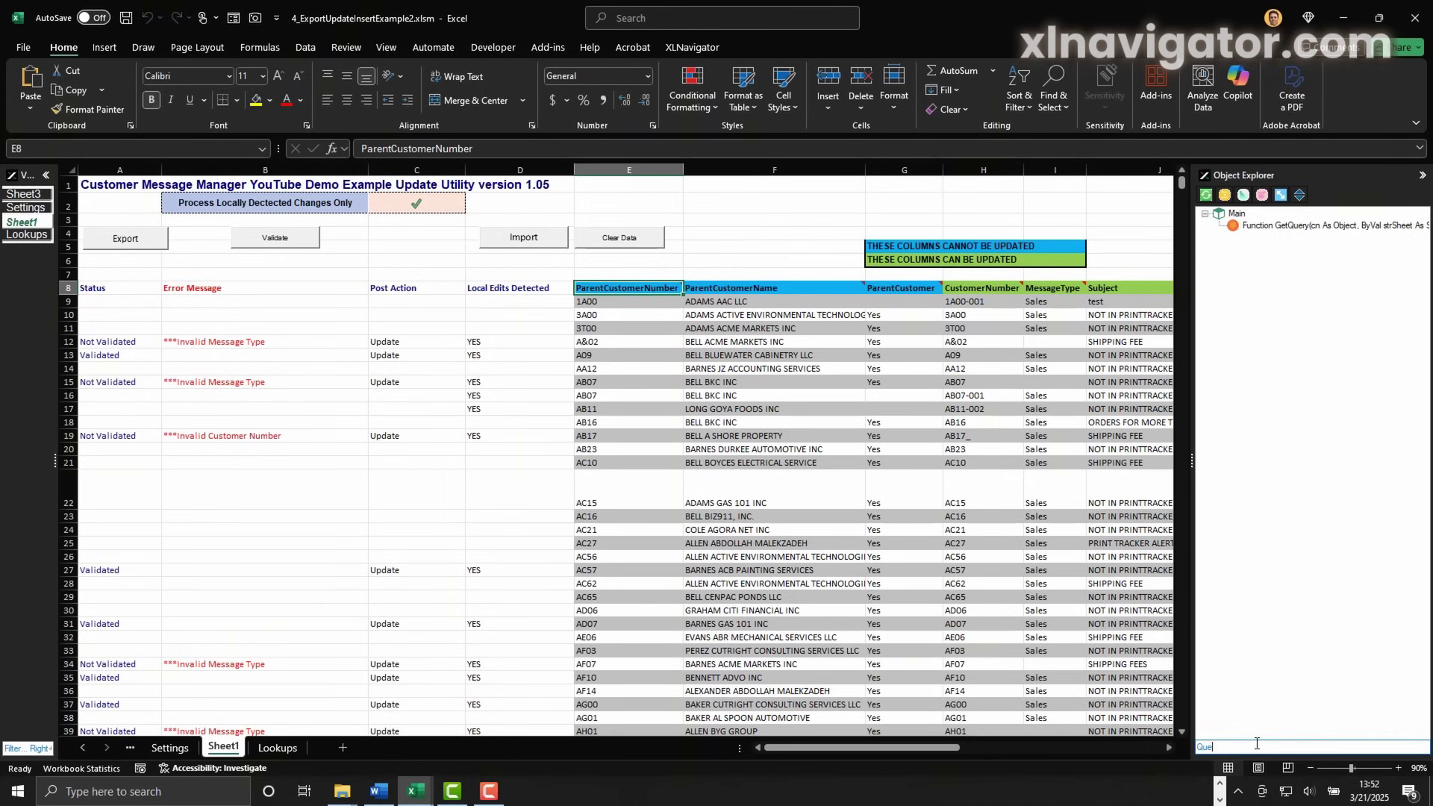
key("BackSpace")
key("BackSpace")
key("BackSpace")
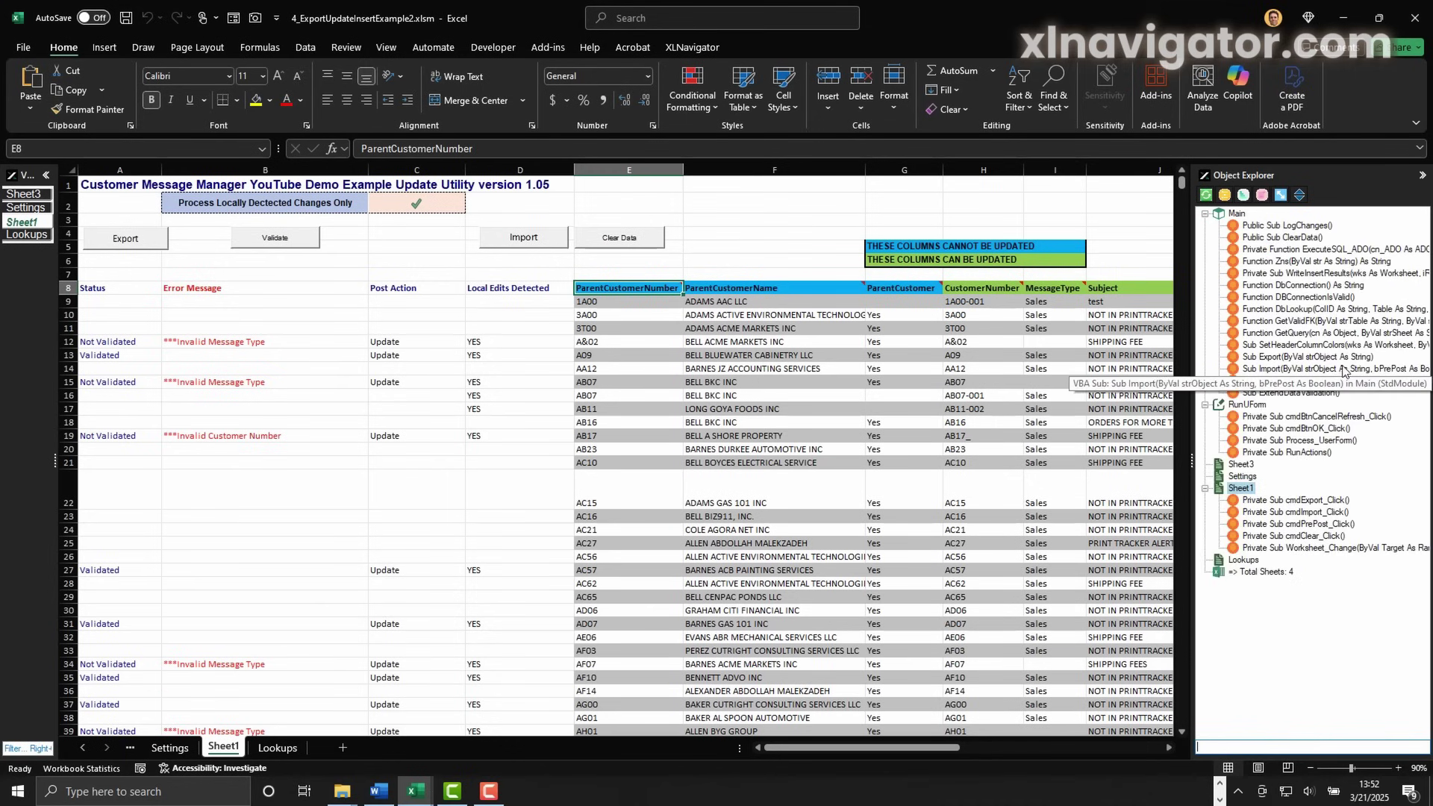
Open Sub Import and cmdClear_Click, then search 'Bt' and open RunUForm's button procedures.
double_click(1344, 368)
double_click(1310, 536)
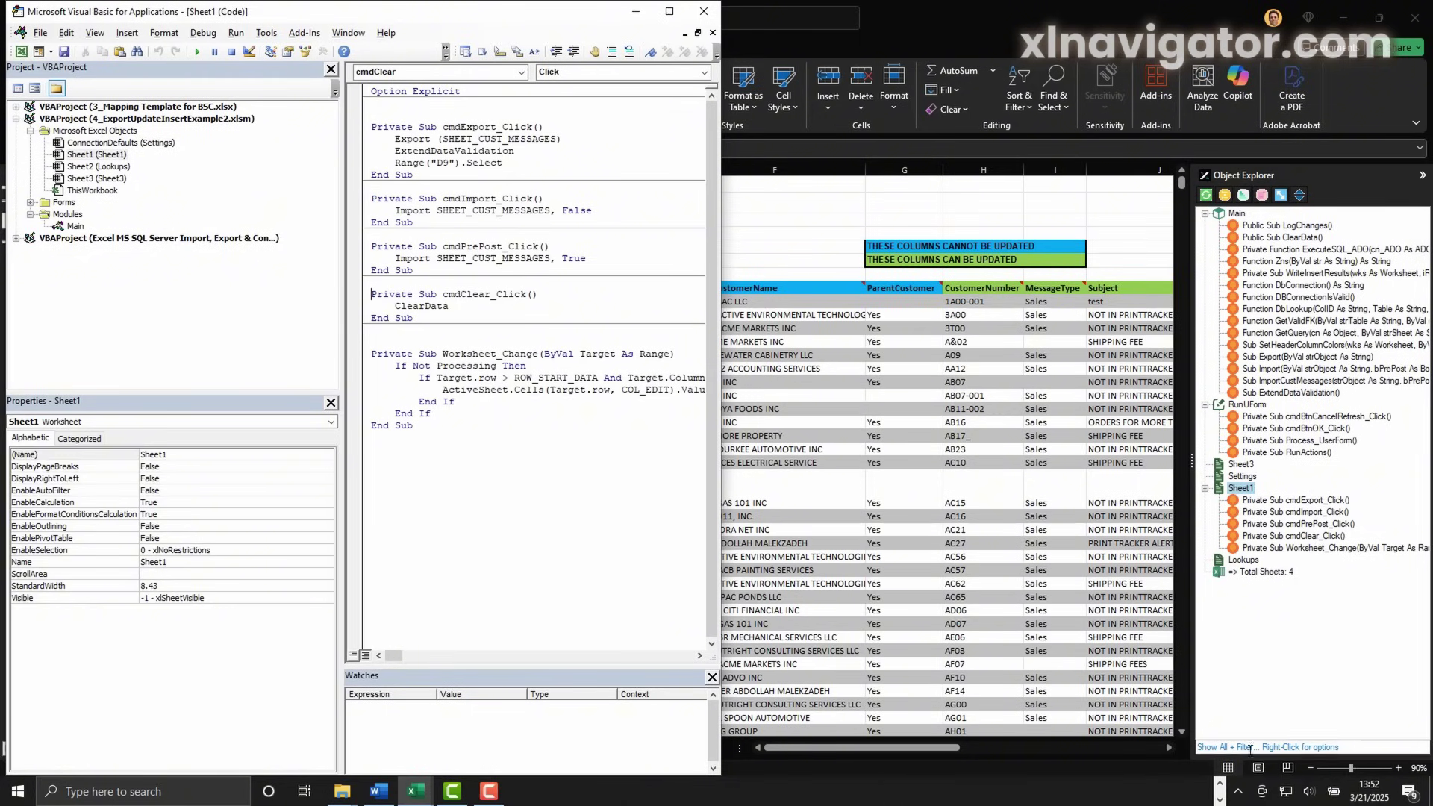
left_click(1244, 746)
type("Btn")
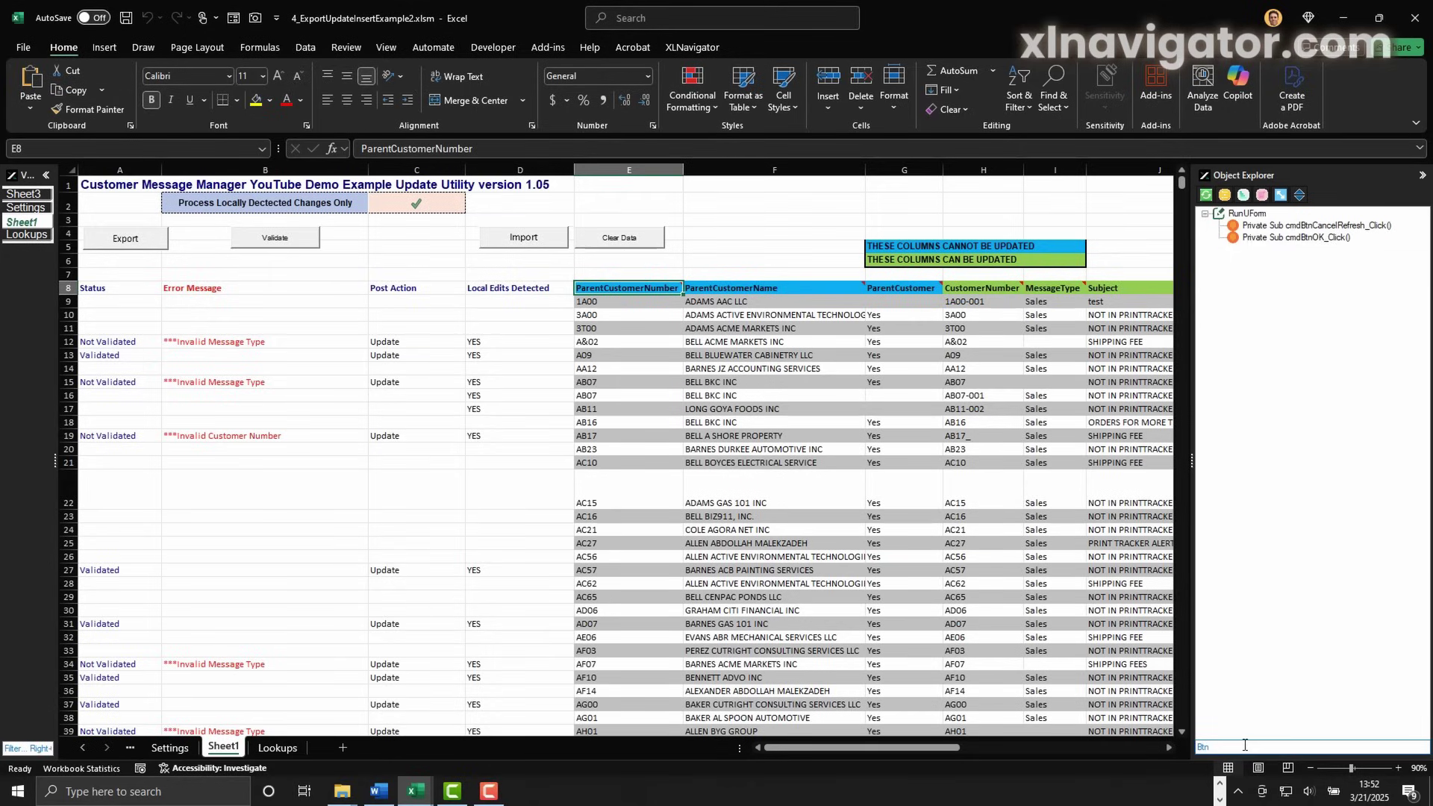
double_click(1305, 239)
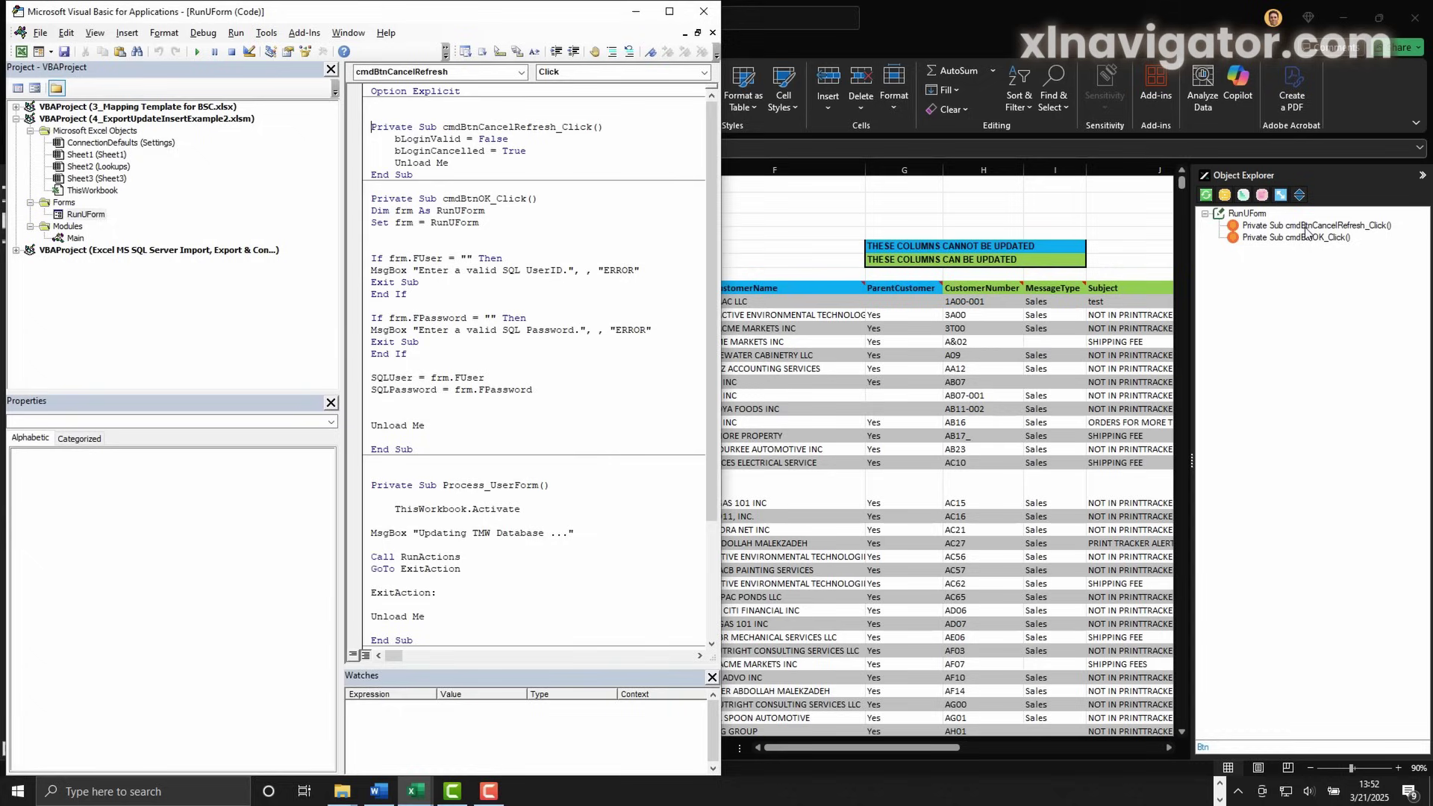